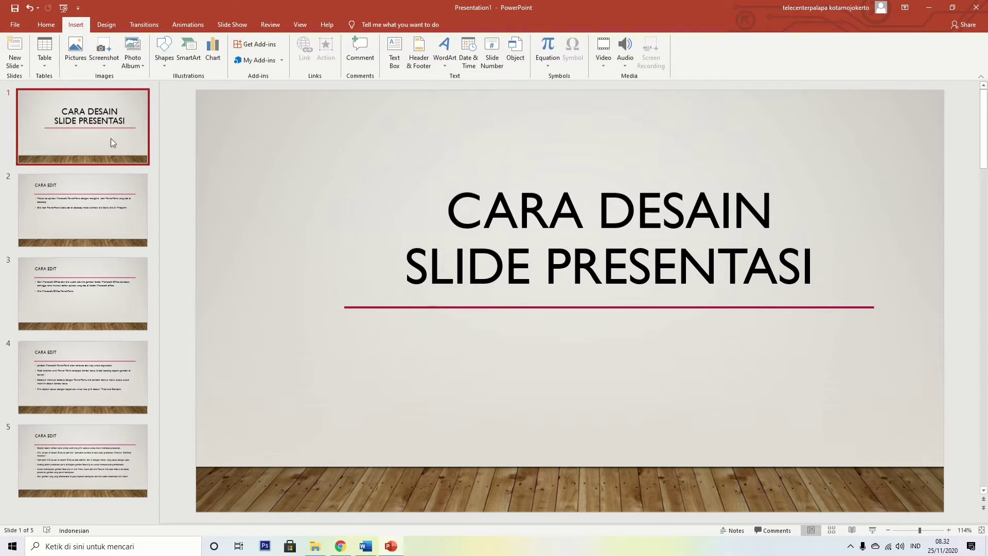
# Step: Try the dark textured, colourful ribbon, Ion and Parcel themes on the deck
pyautogui.click(102, 25)
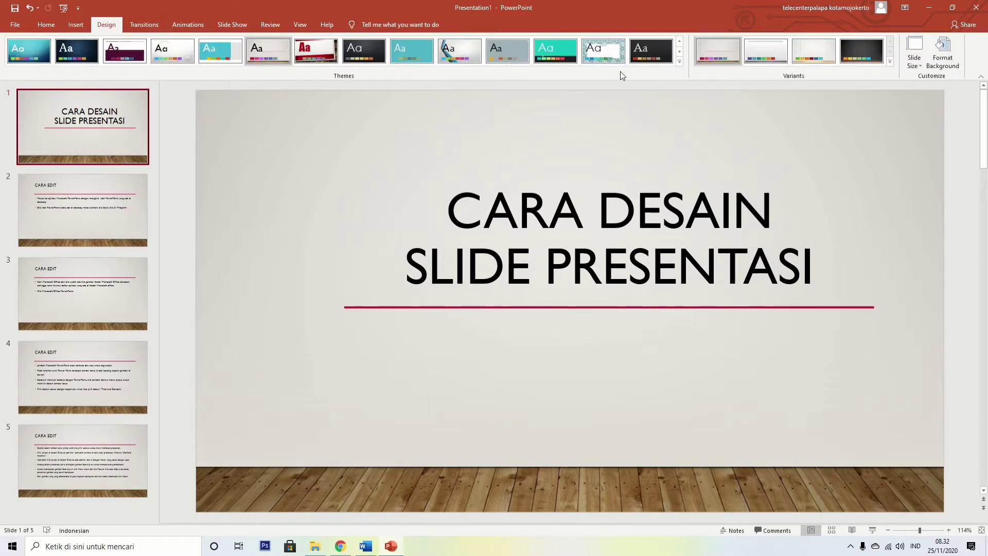
pyautogui.click(679, 63)
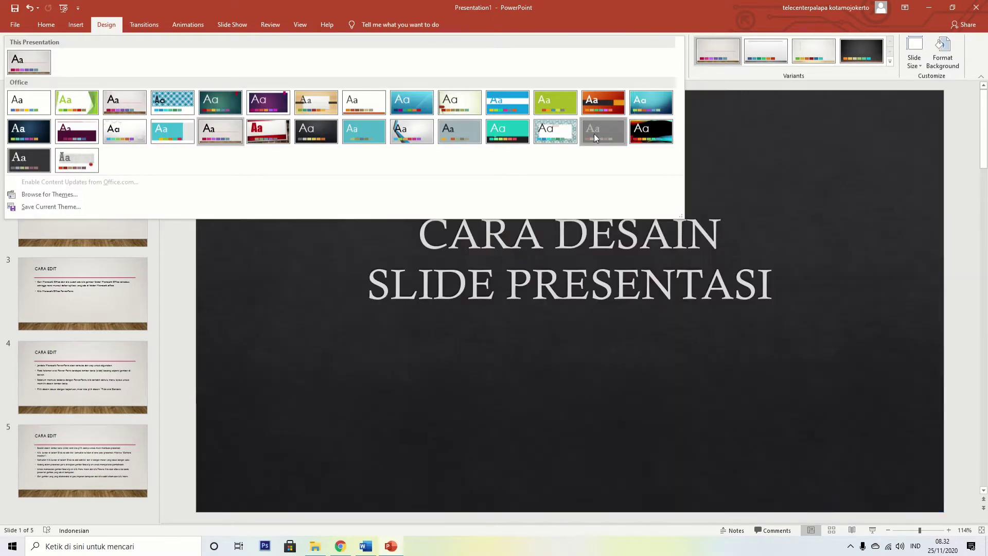
pyautogui.click(595, 138)
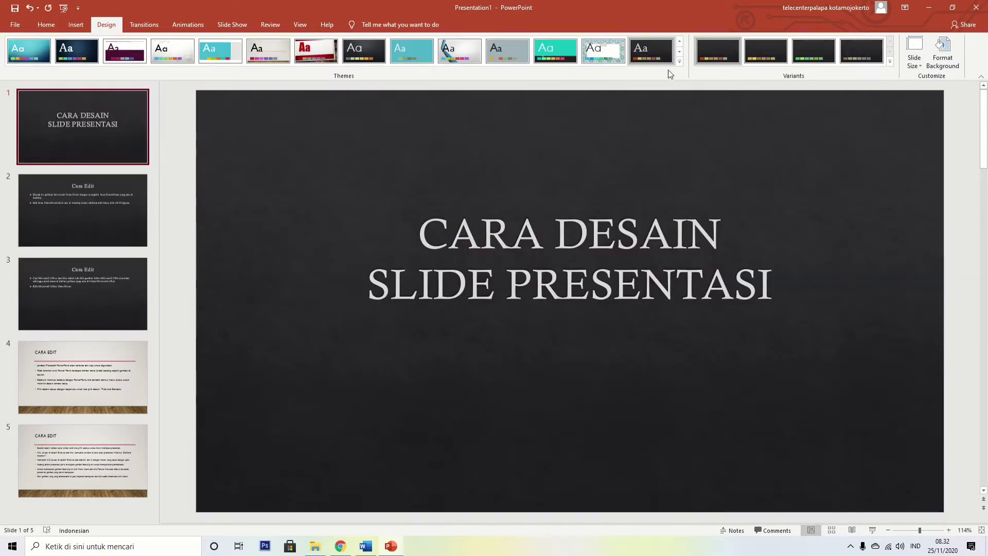
pyautogui.click(680, 61)
pyautogui.click(651, 103)
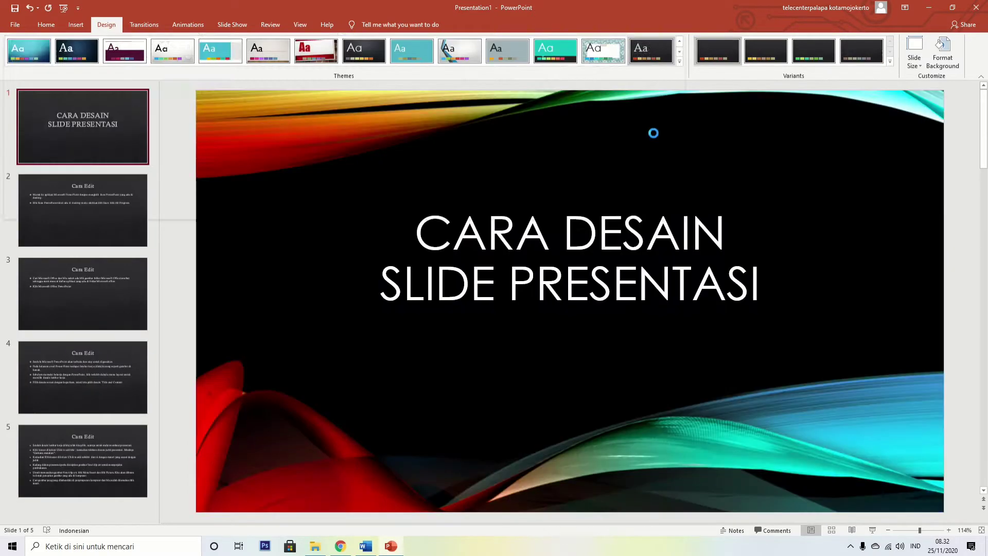
pyautogui.click(680, 62)
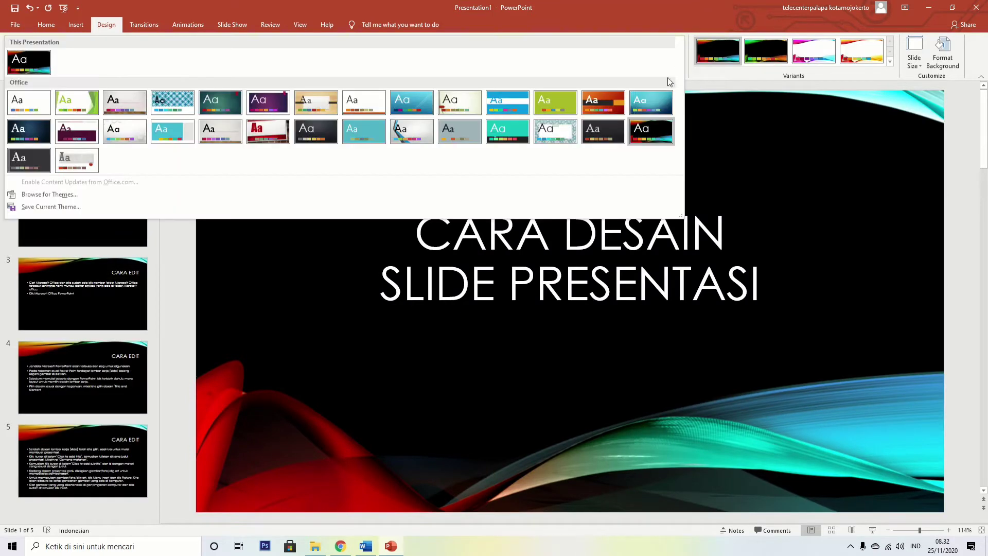
pyautogui.click(621, 128)
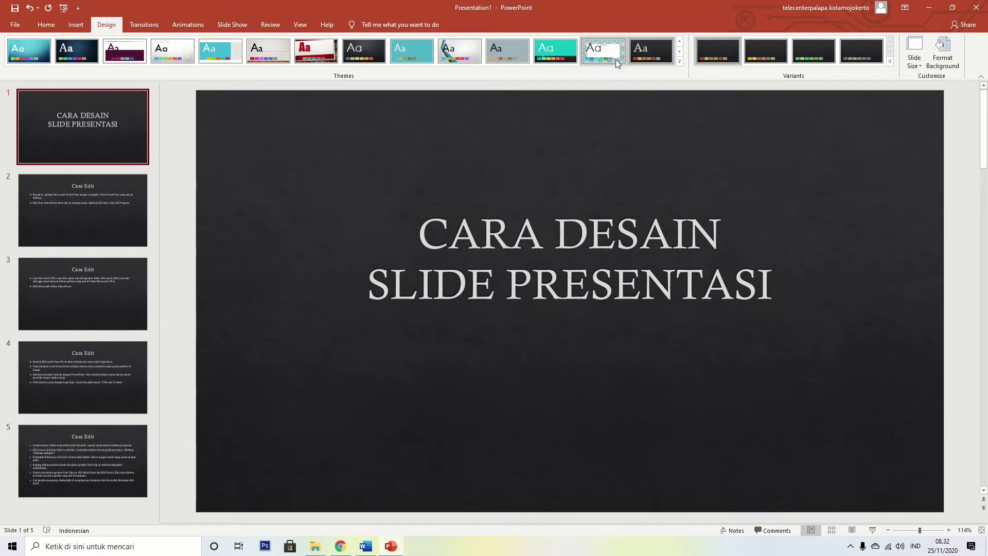
pyautogui.click(556, 51)
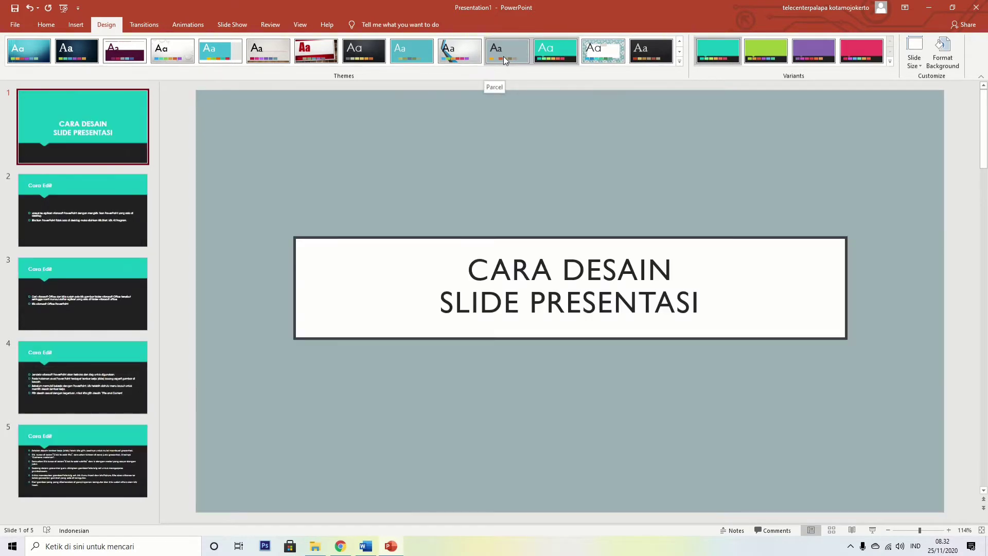
pyautogui.click(503, 57)
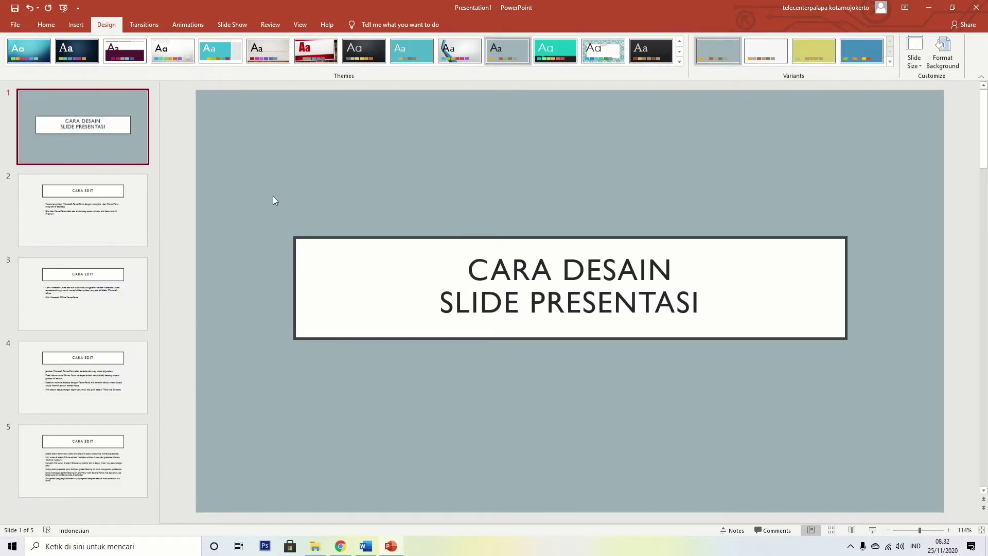
# Step: Review the slides, then apply the grey-and-blue stripe Parallax theme to all five slides
pyautogui.click(75, 231)
pyautogui.click(86, 298)
pyautogui.click(88, 370)
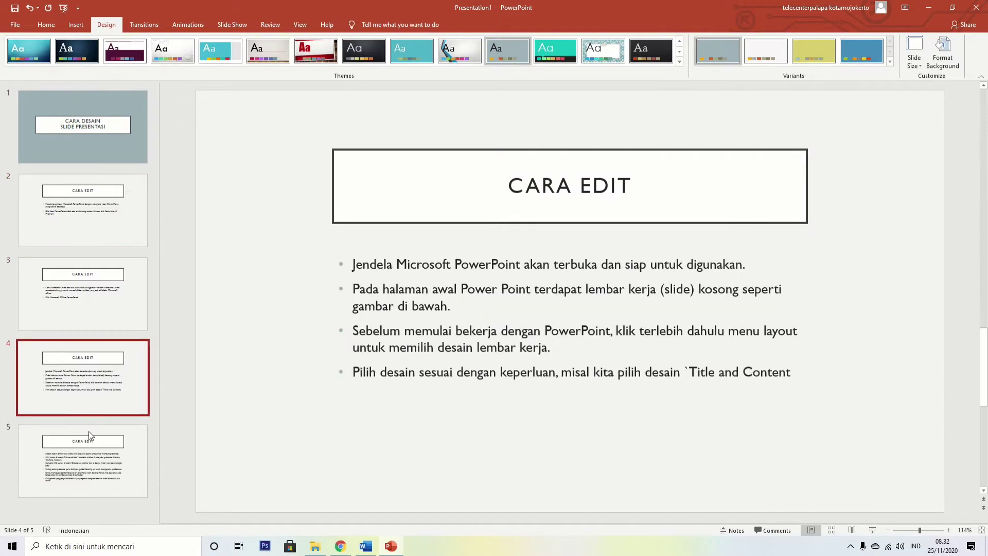
pyautogui.click(88, 431)
pyautogui.click(94, 226)
pyautogui.click(99, 136)
pyautogui.click(450, 59)
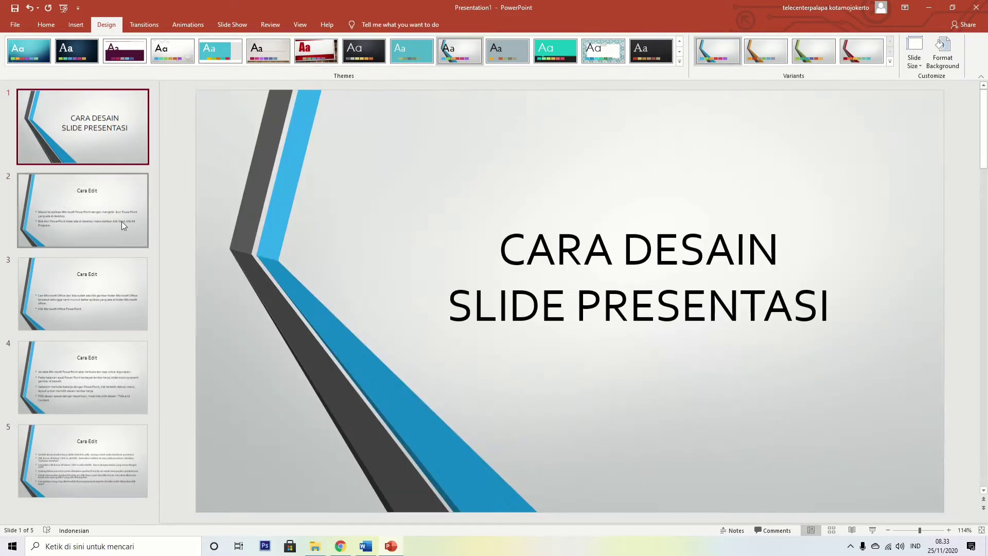
pyautogui.click(109, 206)
# Step: Review slides 3–5 in the stripe theme, then try the red all-caps theme
pyautogui.click(100, 288)
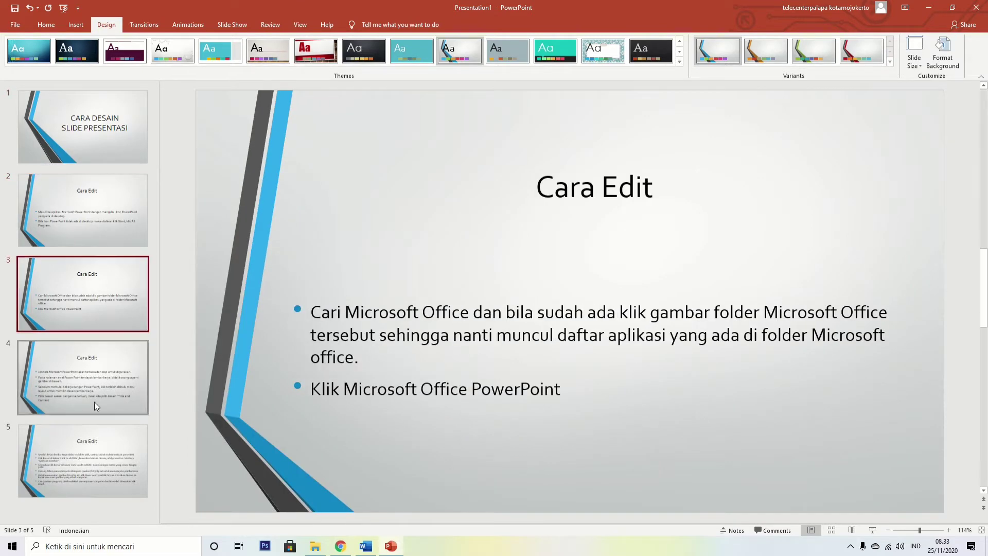
pyautogui.click(91, 407)
pyautogui.click(81, 465)
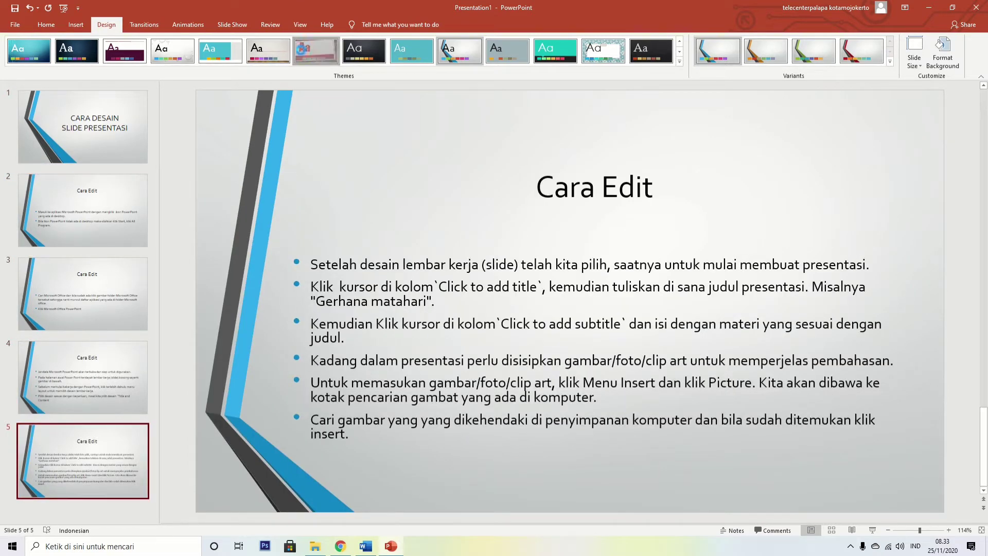
pyautogui.click(316, 51)
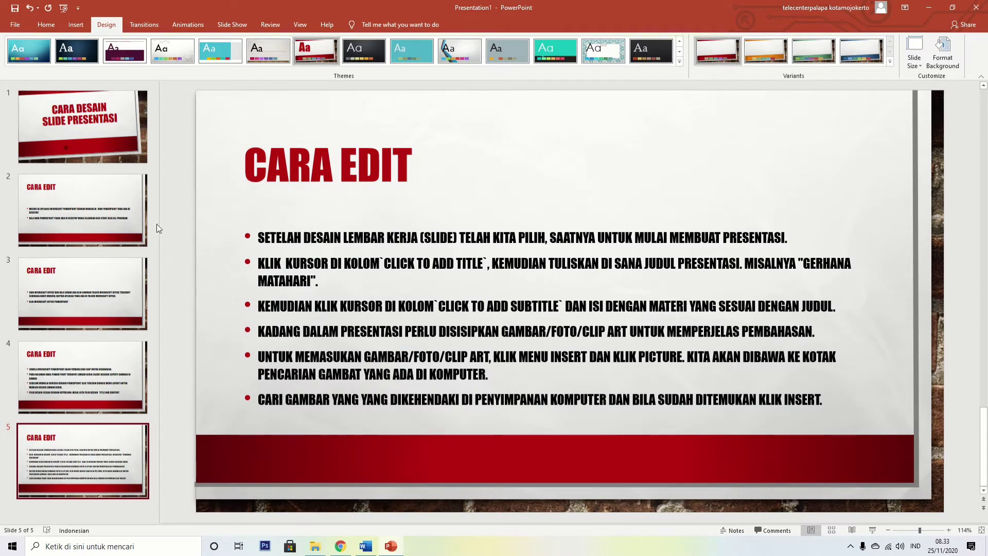
pyautogui.click(125, 205)
pyautogui.click(126, 293)
pyautogui.click(118, 381)
pyautogui.click(116, 435)
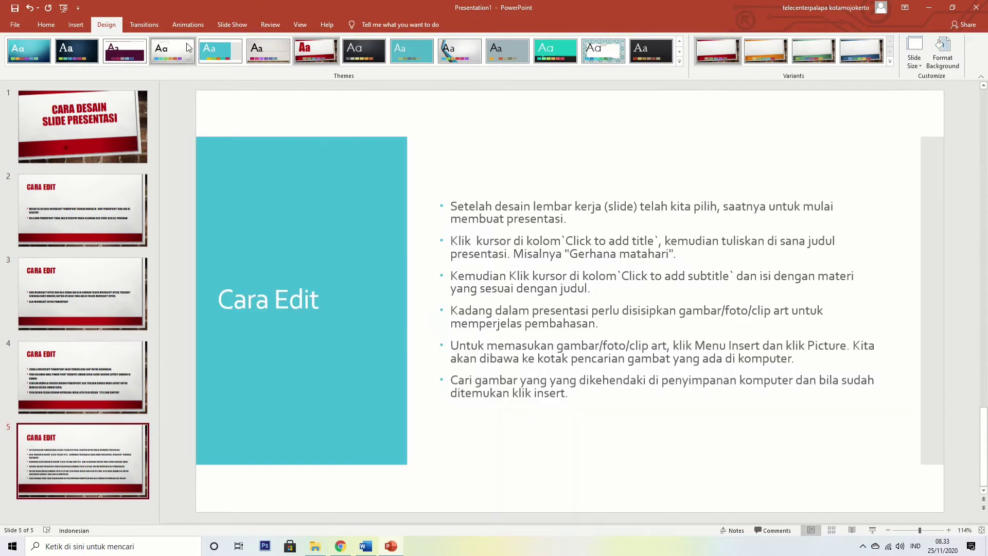
# Step: Try the plain white theme, then keep the pink Droplet theme and close the gallery
pyautogui.click(173, 51)
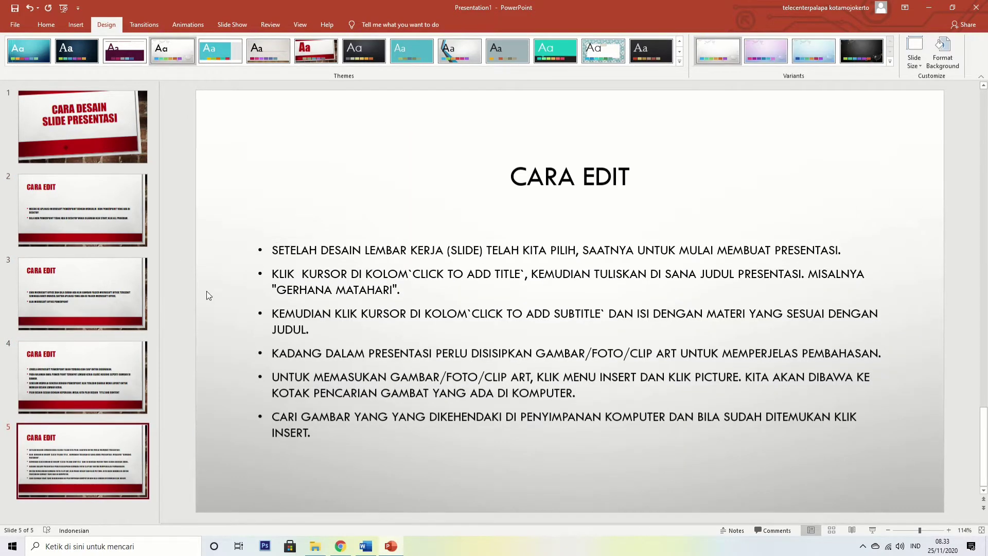
pyautogui.click(122, 163)
pyautogui.click(129, 217)
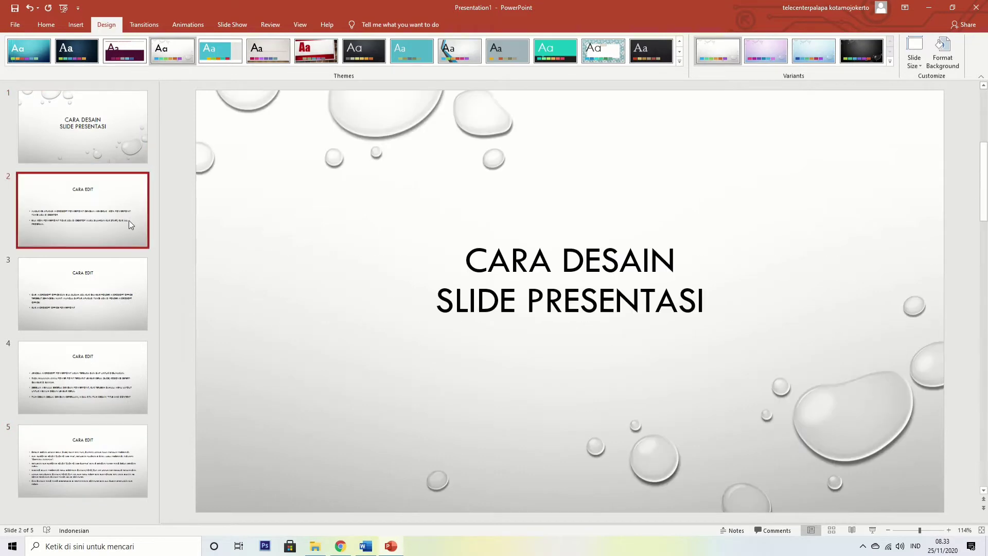
pyautogui.click(126, 299)
pyautogui.press('Down')
pyautogui.press('Down')
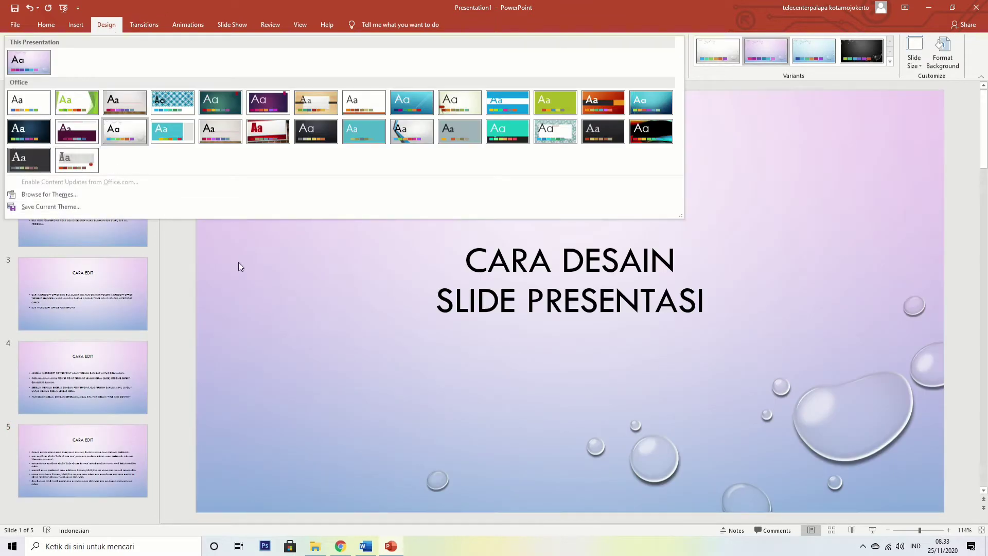
pyautogui.click(241, 264)
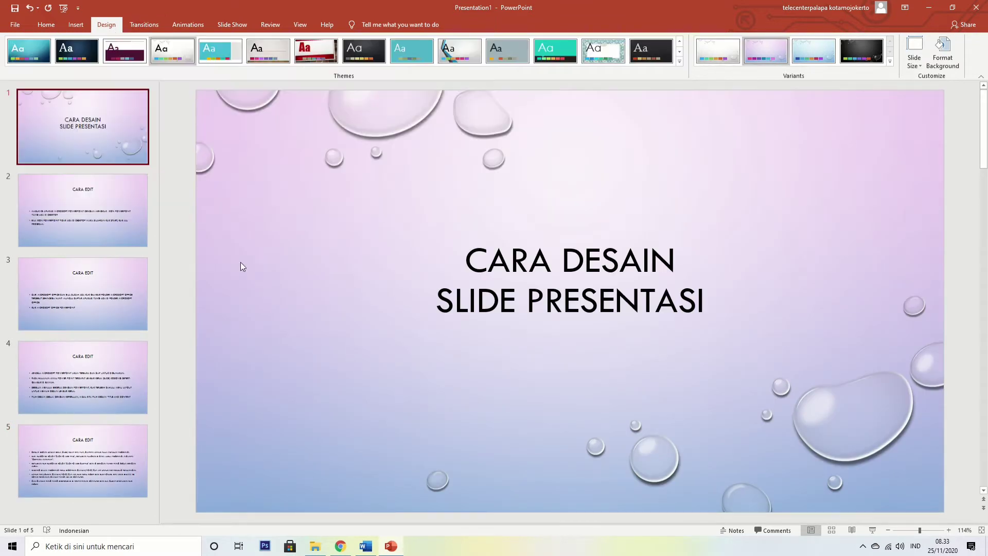
# Step: Give the title slide a Push transition after trying Fade
pyautogui.click(145, 25)
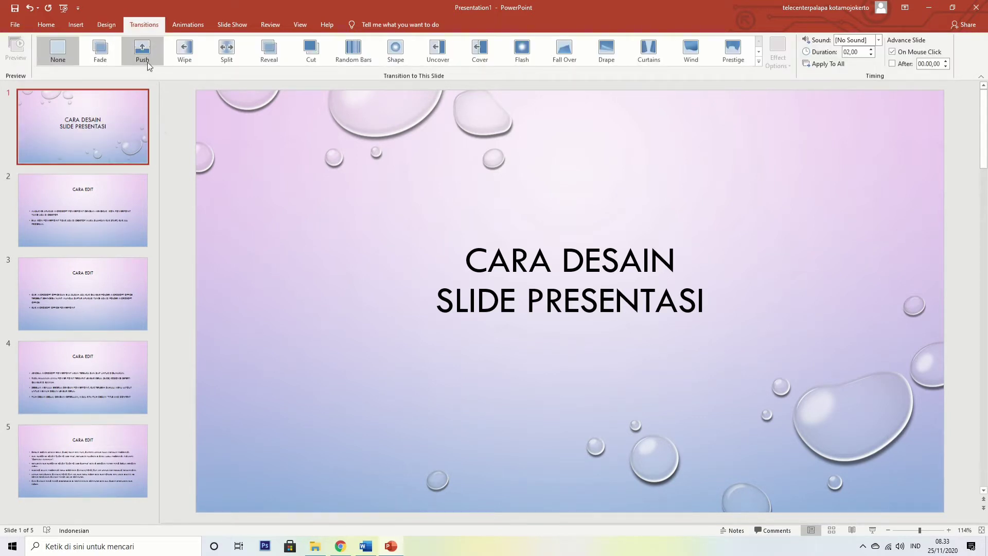
pyautogui.click(759, 62)
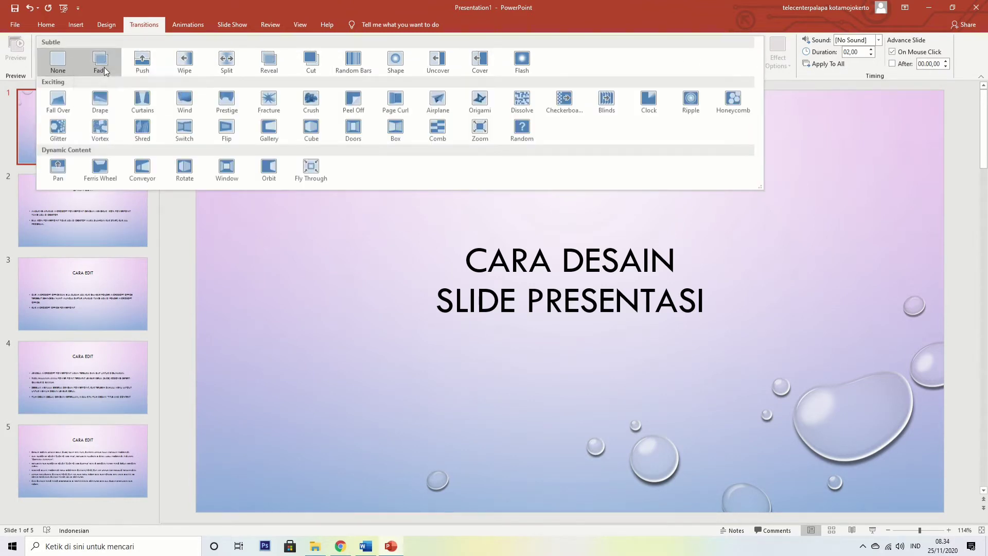
pyautogui.click(104, 67)
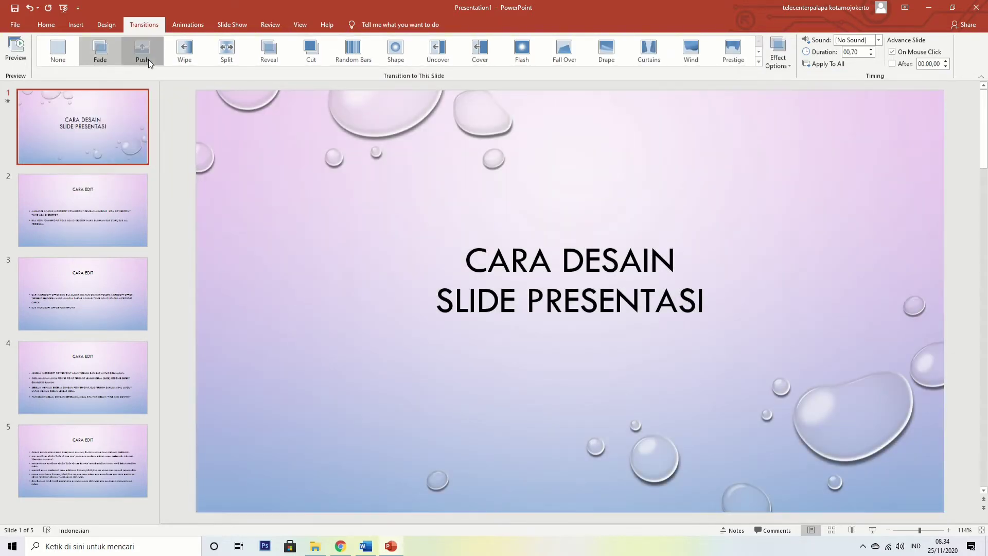
pyautogui.click(148, 61)
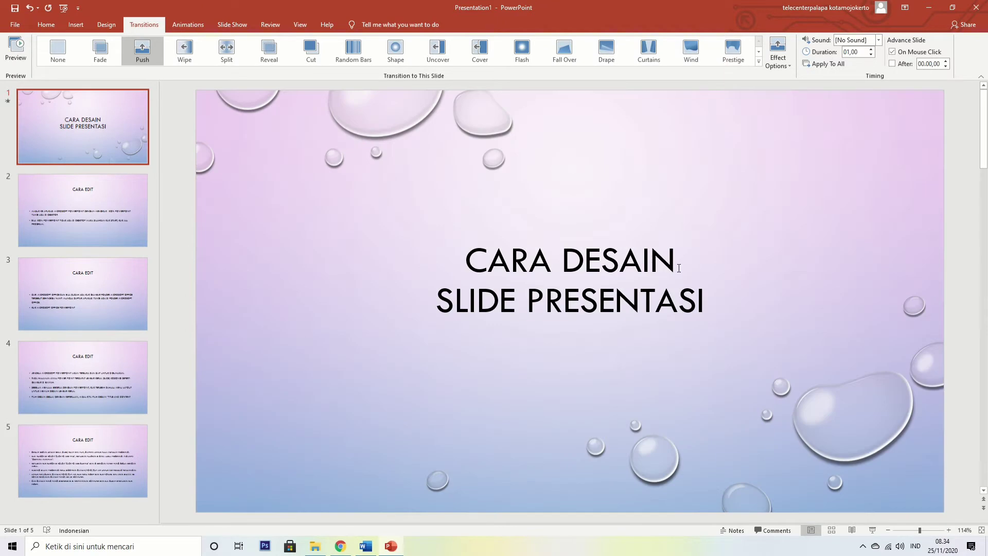
# Step: Give slide 2 the Reveal transition and slide 3 the Cut transition
pyautogui.click(59, 221)
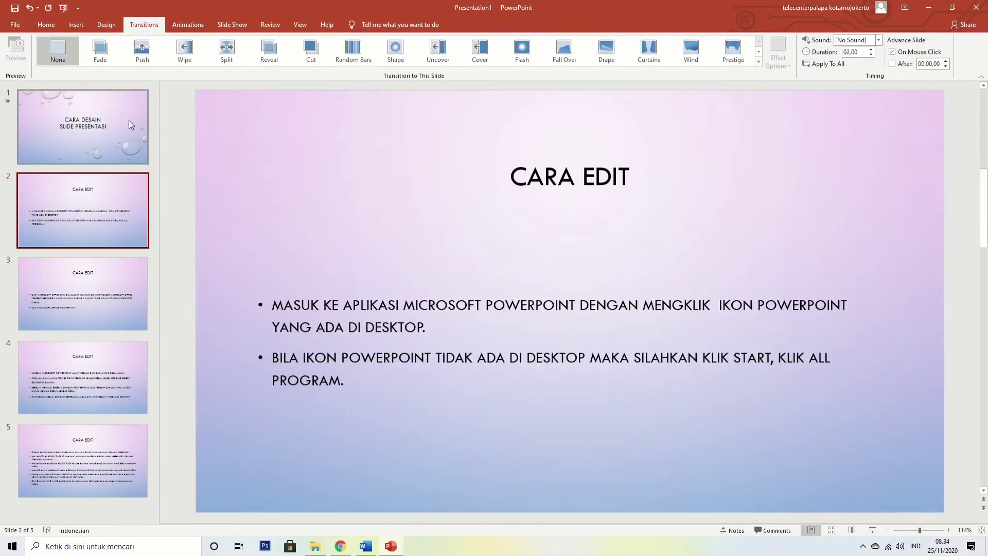
pyautogui.click(218, 52)
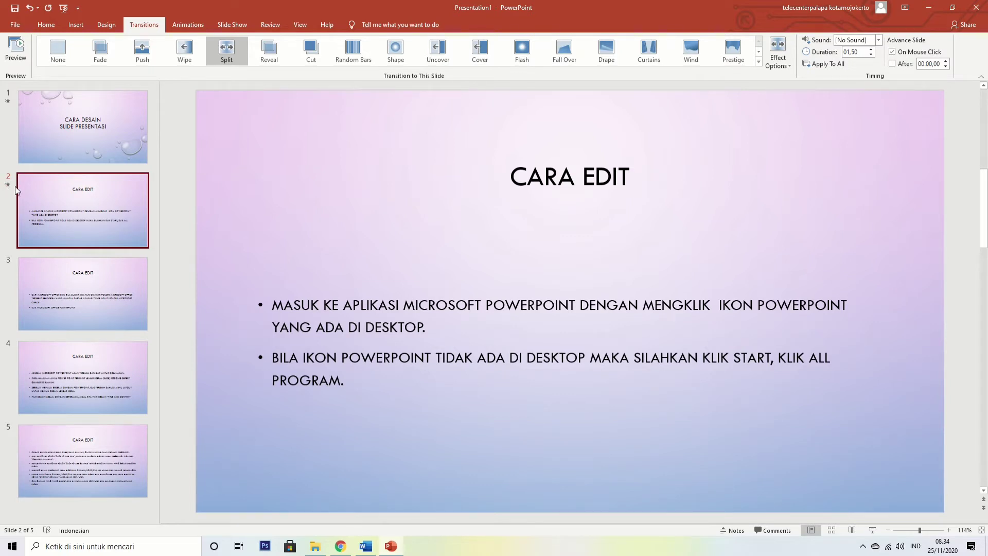
pyautogui.click(278, 57)
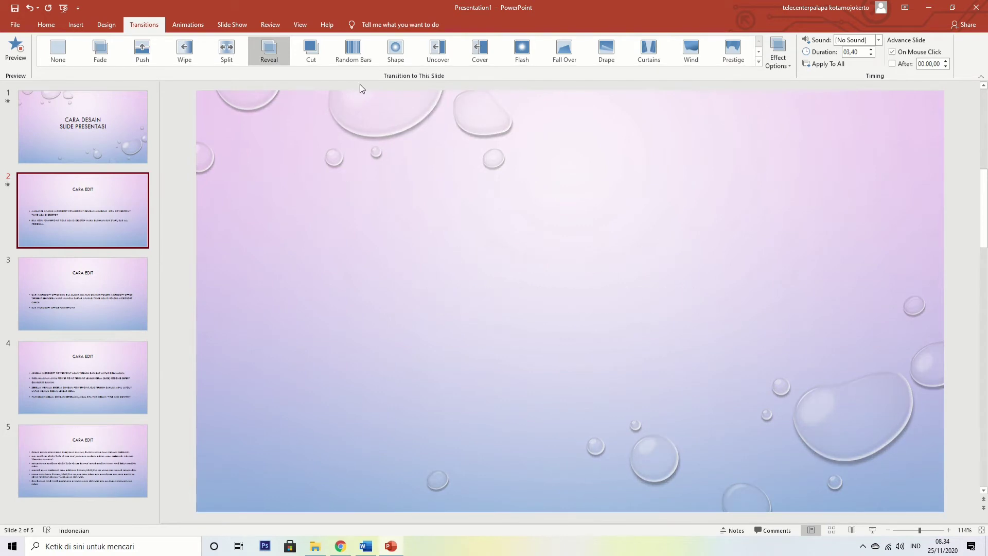
pyautogui.click(97, 315)
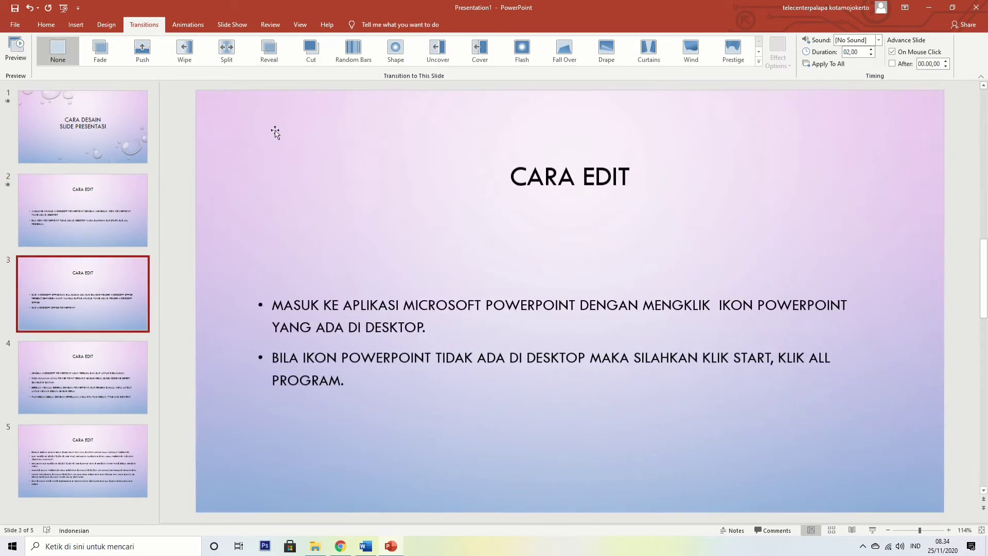
pyautogui.click(326, 56)
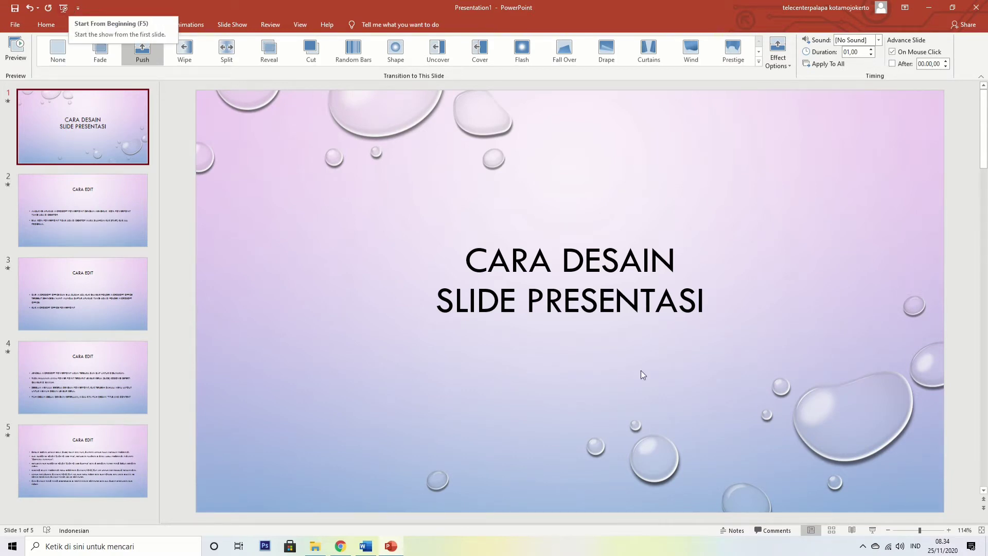
# Step: Play the slide show through all five slides and exit back to editing view
pyautogui.click(873, 535)
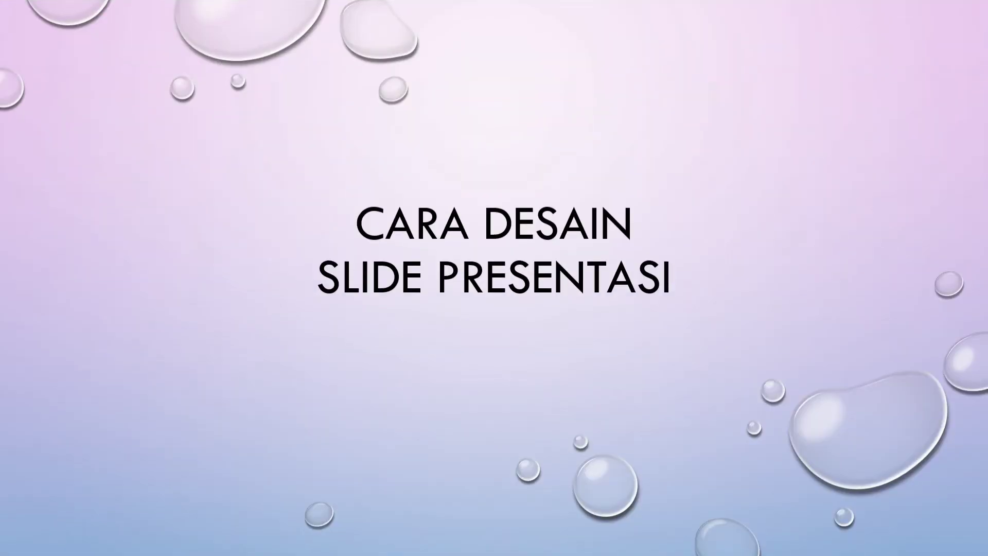
pyautogui.click(538, 360)
pyautogui.click(539, 360)
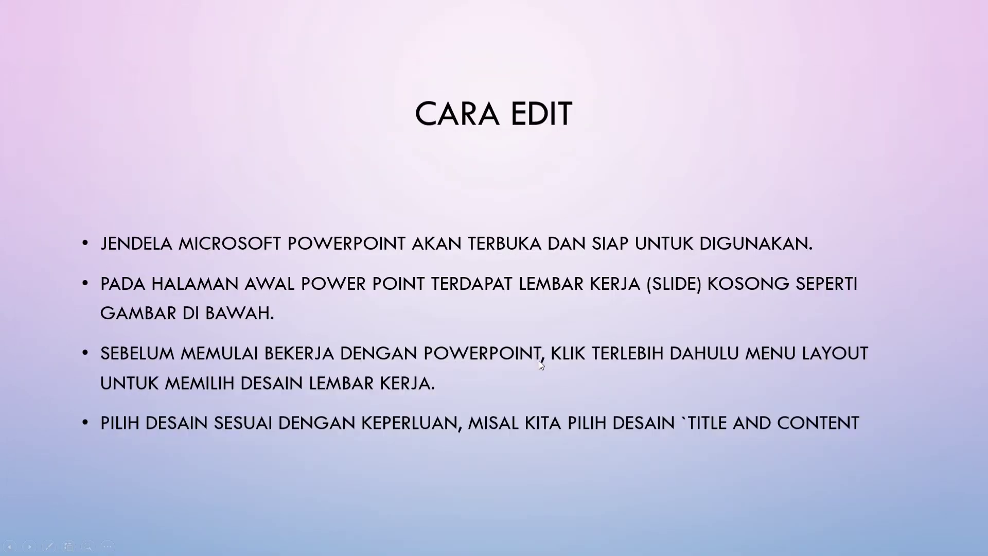
pyautogui.click(539, 361)
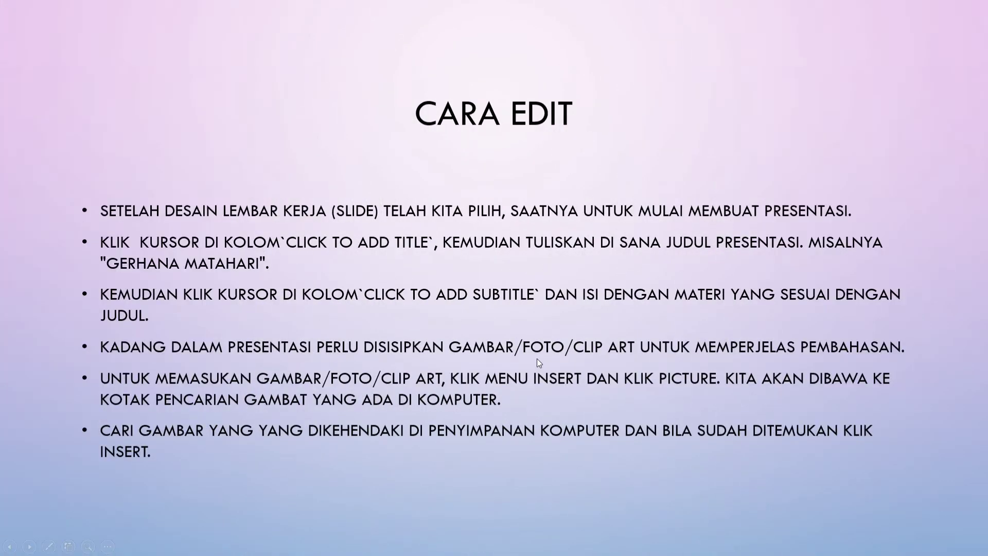
pyautogui.click(536, 359)
pyautogui.click(536, 358)
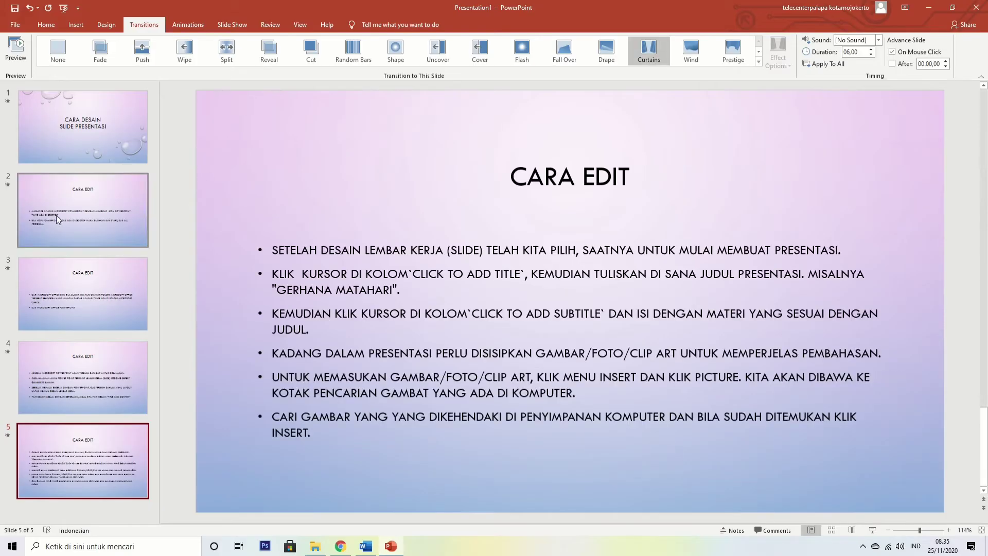
# Step: Select slide 1's title and give it the Appear animation
pyautogui.click(119, 129)
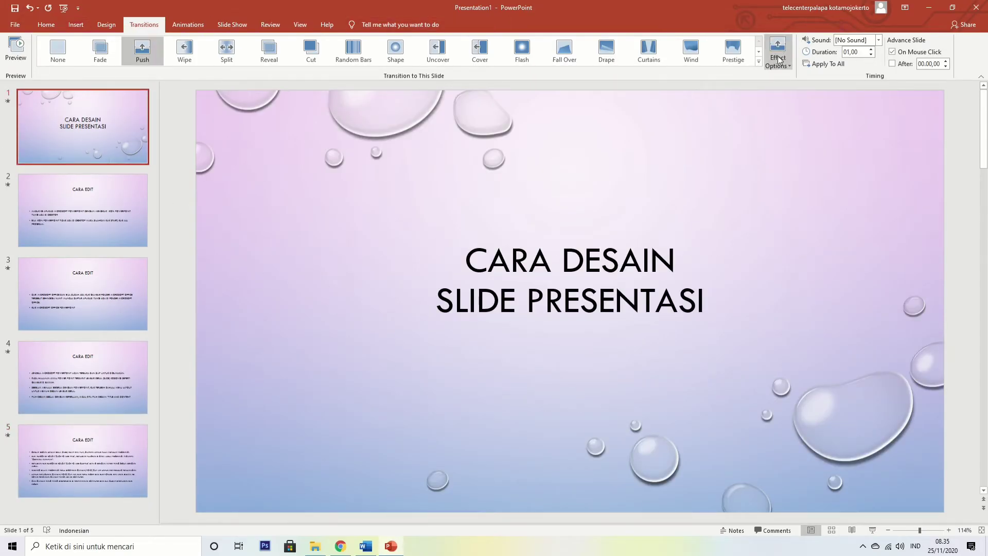
pyautogui.click(188, 24)
pyautogui.click(545, 272)
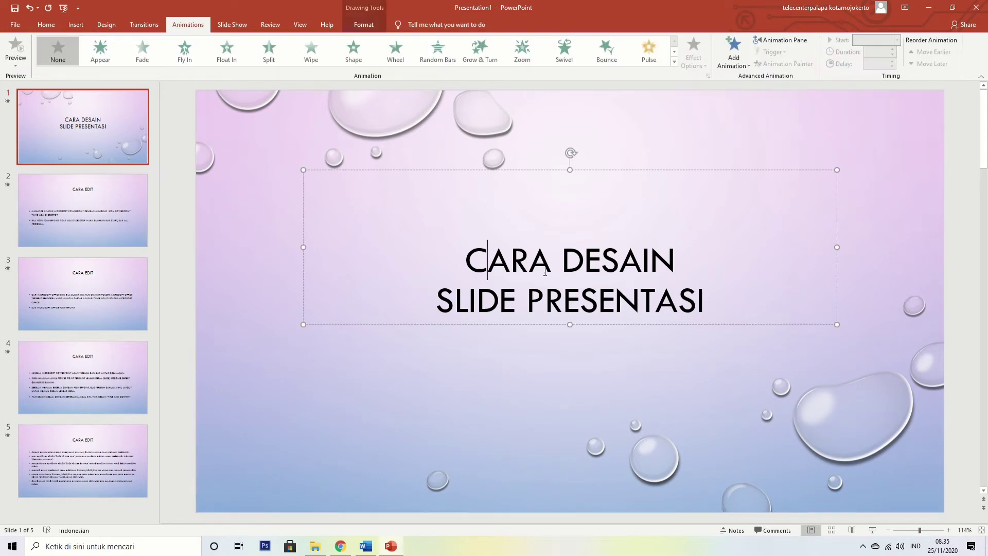
pyautogui.click(674, 62)
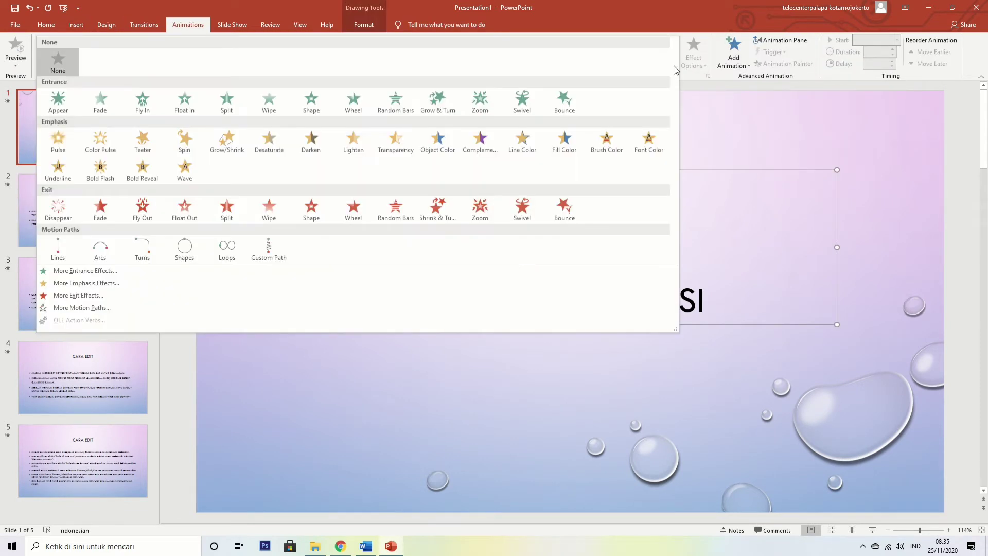
pyautogui.click(61, 98)
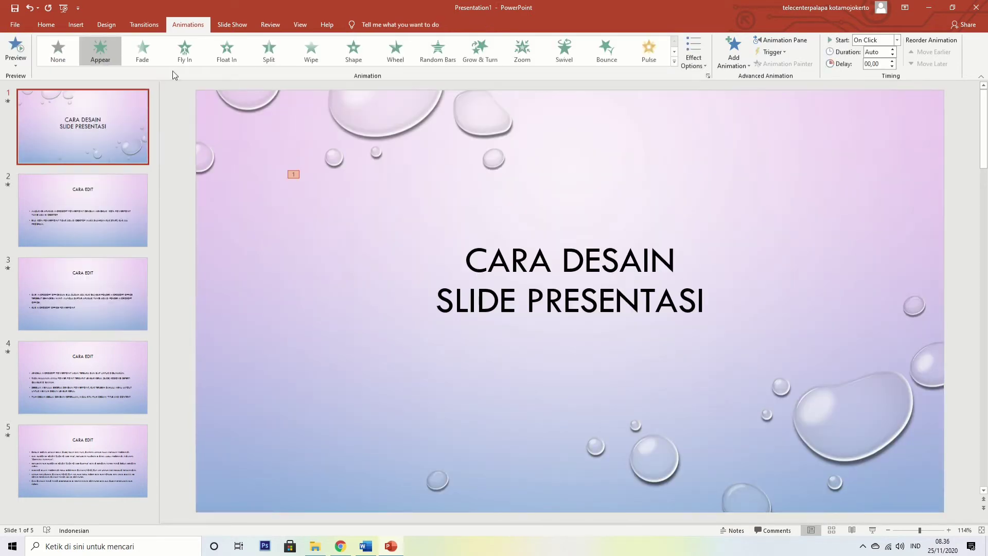
# Step: Try Fly In, Fade, Float In, Split, Wipe, Wheel and Random Bars, settling on Grow & Turn, then open slide 2
pyautogui.click(183, 52)
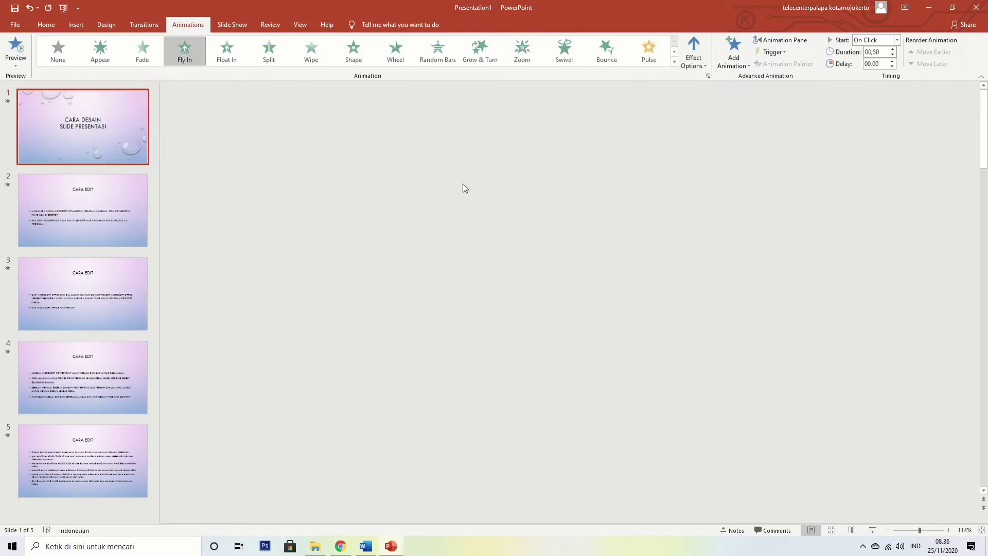
pyautogui.click(157, 54)
pyautogui.click(227, 52)
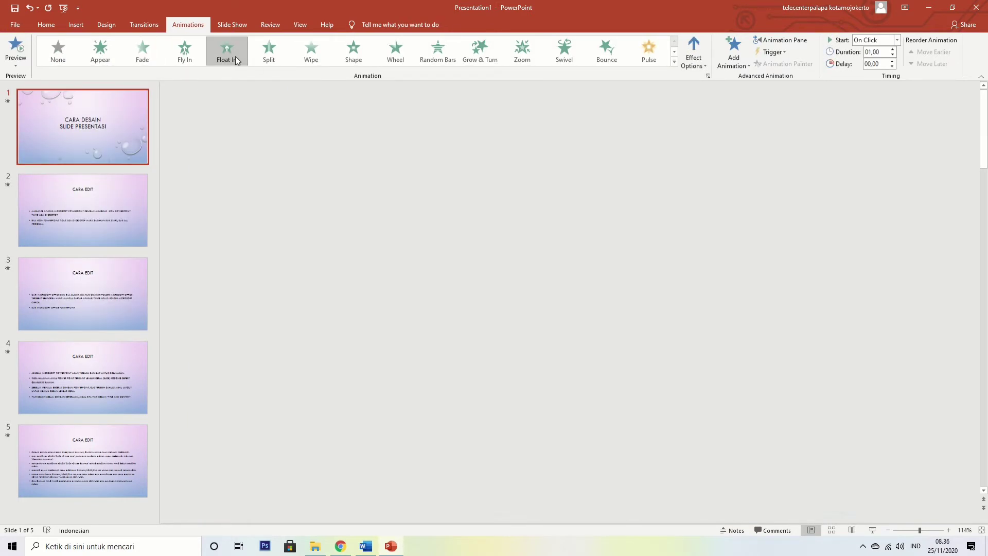
pyautogui.click(269, 51)
pyautogui.click(311, 52)
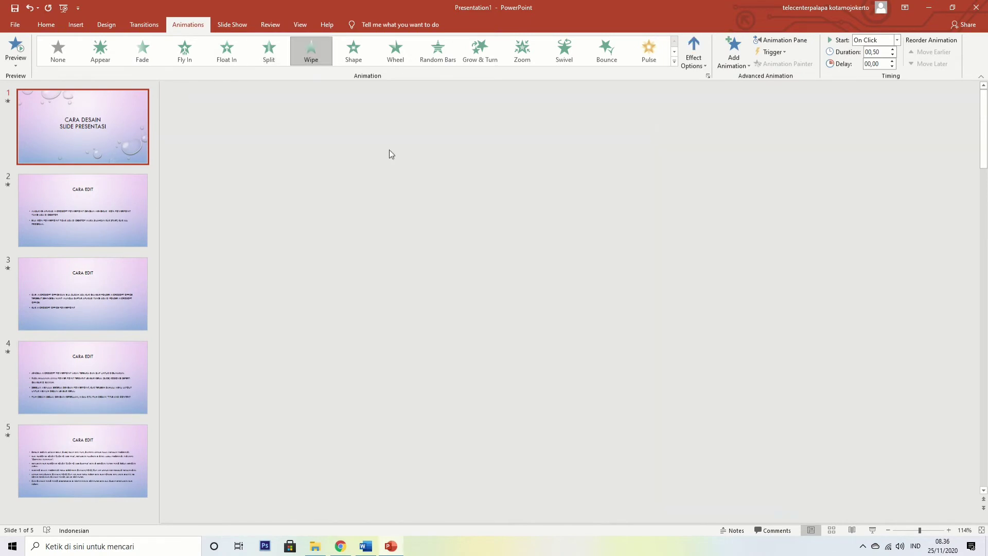
pyautogui.click(395, 52)
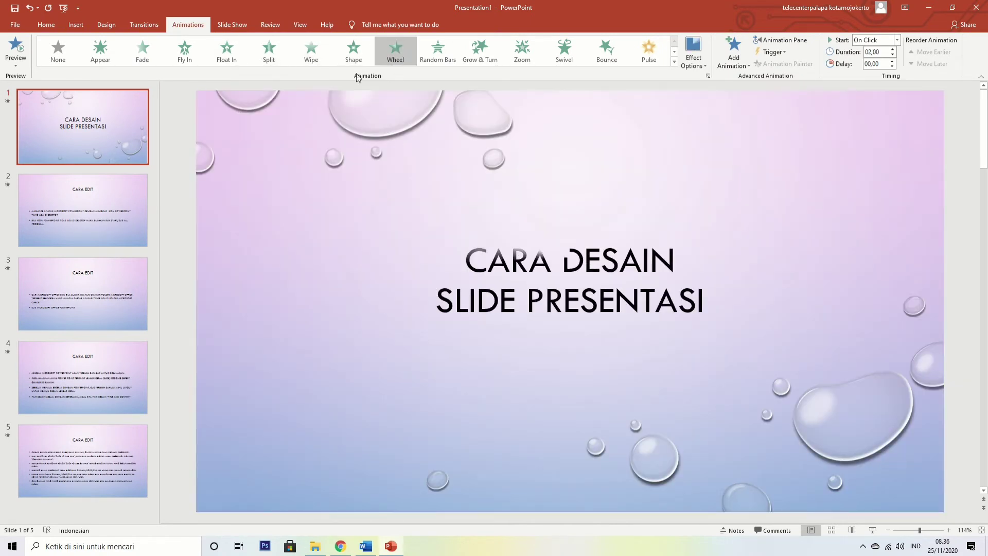
pyautogui.click(437, 55)
pyautogui.click(479, 51)
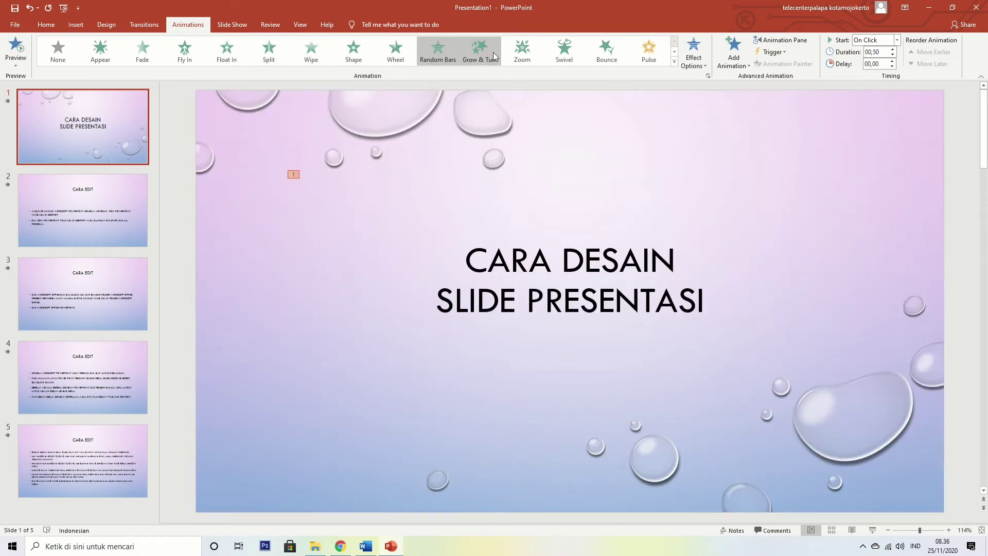
pyautogui.click(100, 224)
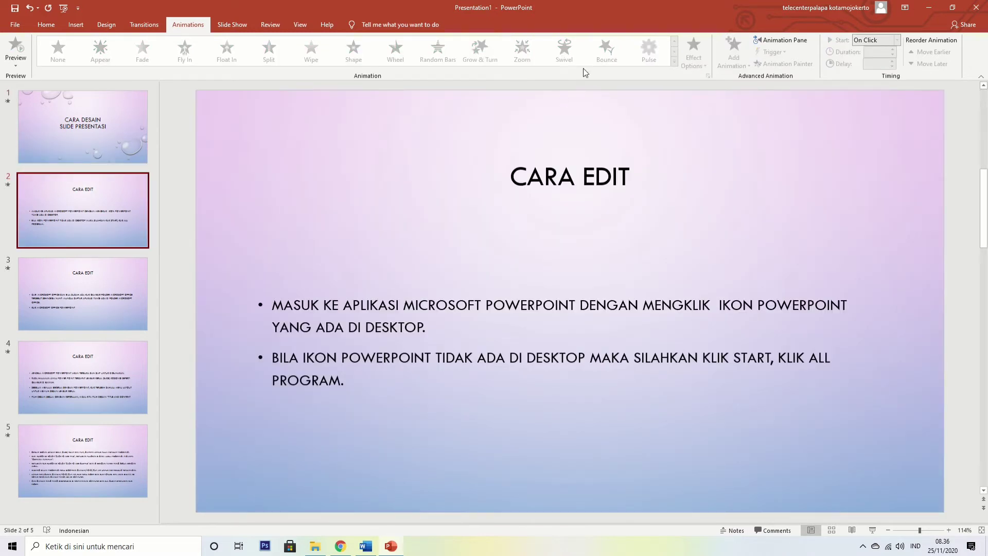
# Step: Animate slide 2's CARA EDIT title with Bounce and its bullets with Zoom
pyautogui.click(535, 187)
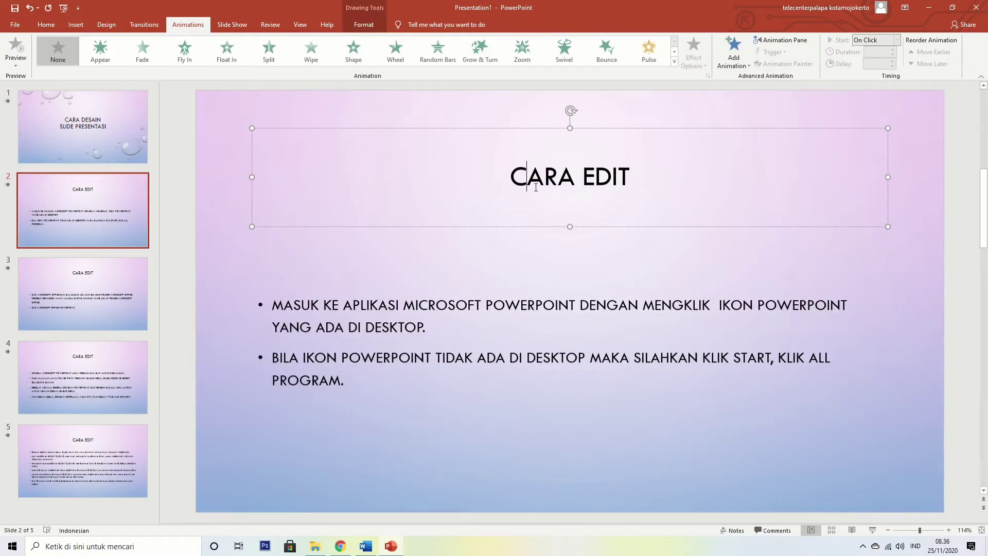
pyautogui.click(675, 61)
pyautogui.click(565, 103)
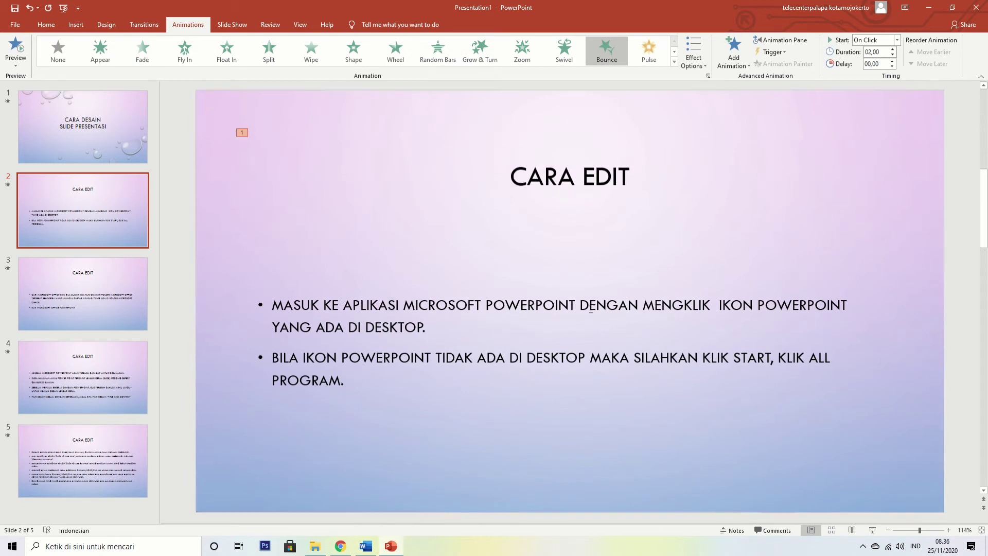
pyautogui.click(355, 308)
pyautogui.click(522, 50)
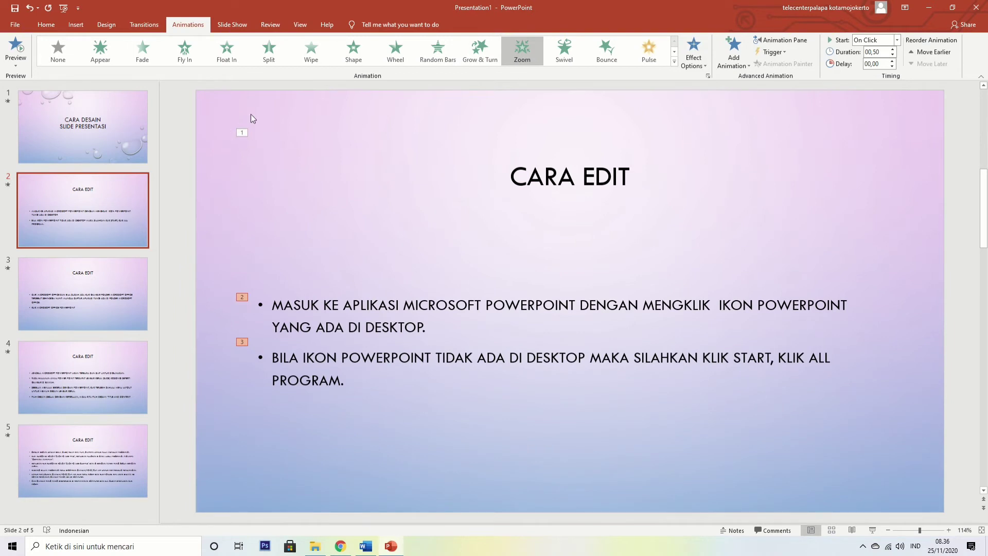
# Step: Animate slide 3's title with Bounce and its bullets with Grow & Turn, then return to the title slide
pyautogui.scroll(-1, 252, 339)
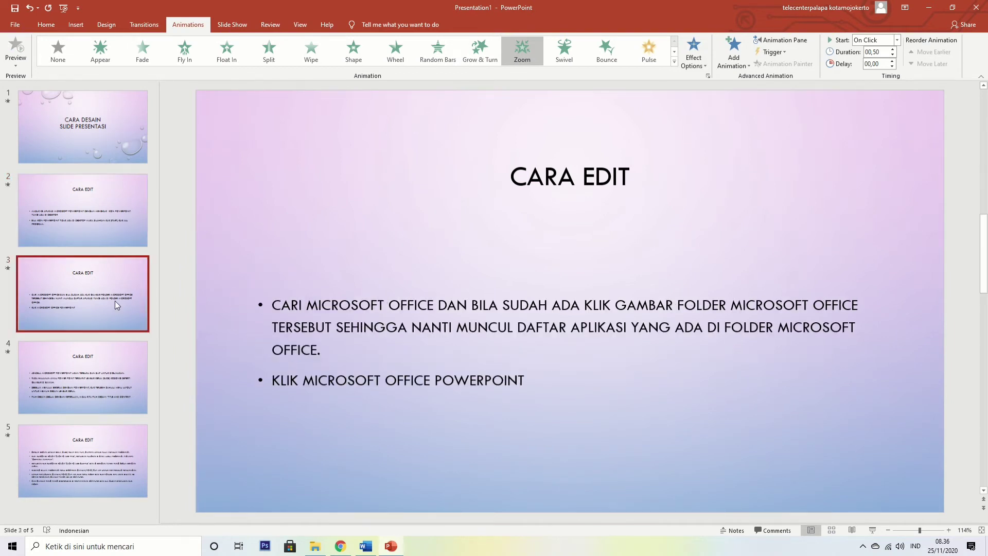
pyautogui.press('Tab')
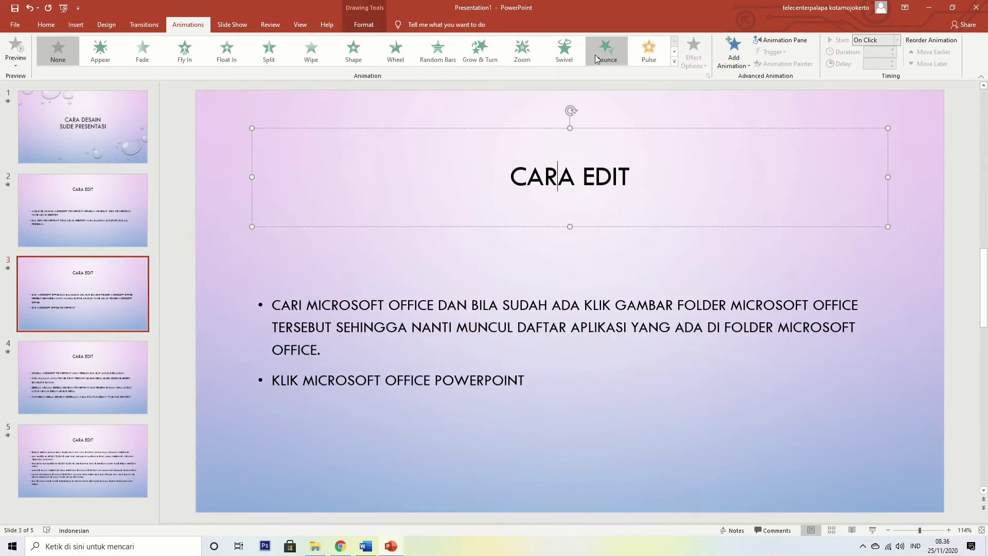
pyautogui.click(606, 51)
pyautogui.click(513, 298)
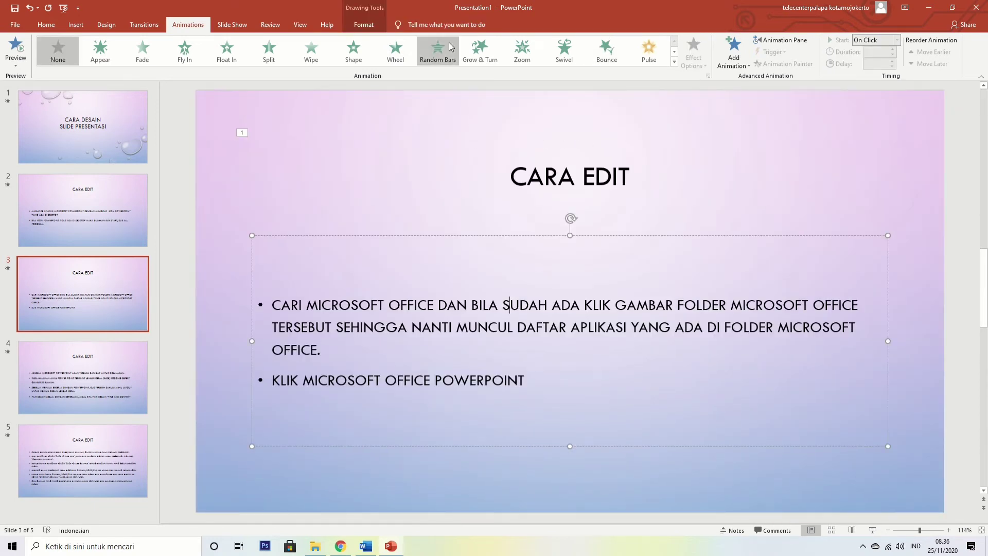
pyautogui.click(469, 56)
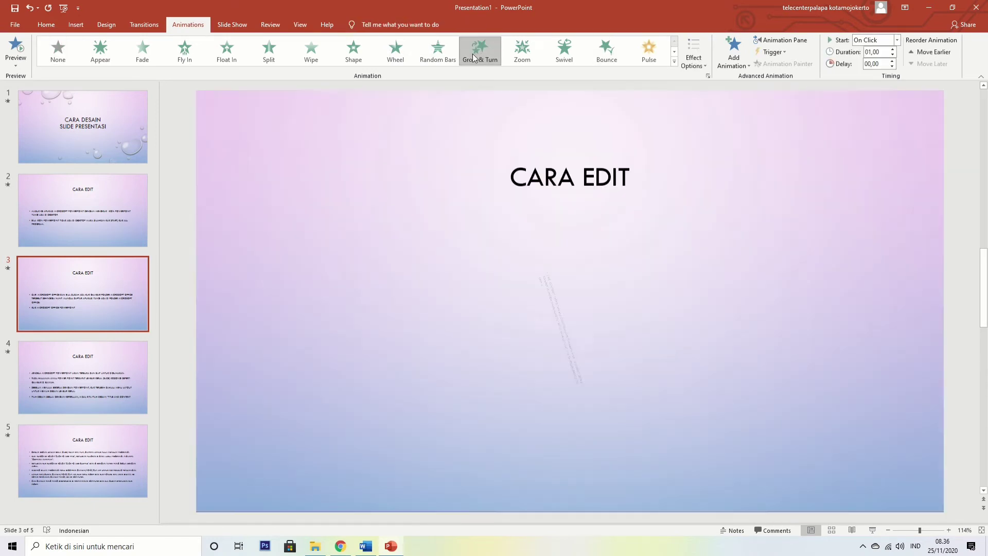
pyautogui.click(103, 381)
pyautogui.click(104, 295)
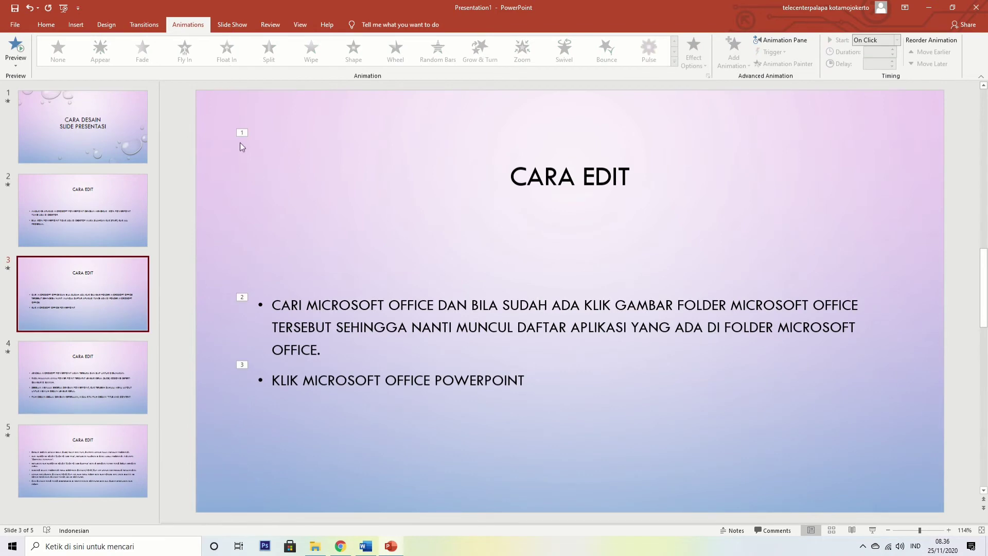
pyautogui.click(102, 219)
pyautogui.click(104, 145)
# Step: Give slide 4's title a Random Bars entrance and its bullets a Swivel entrance
pyautogui.click(91, 406)
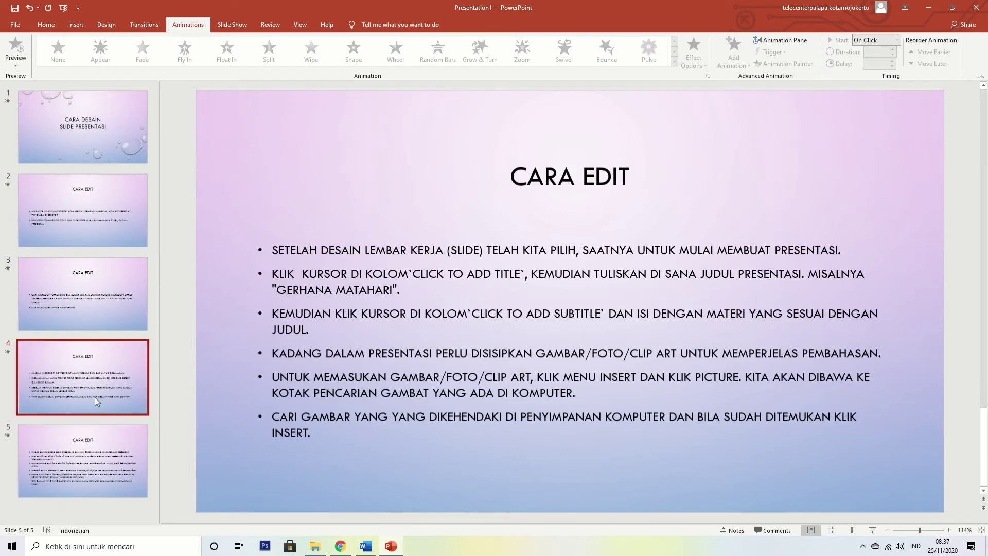
pyautogui.click(567, 176)
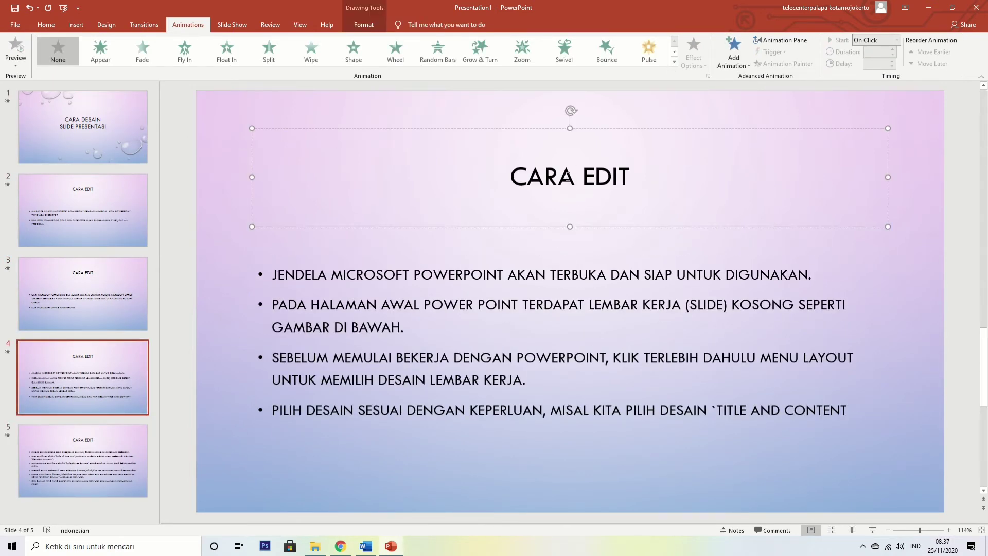
pyautogui.click(674, 62)
pyautogui.click(282, 109)
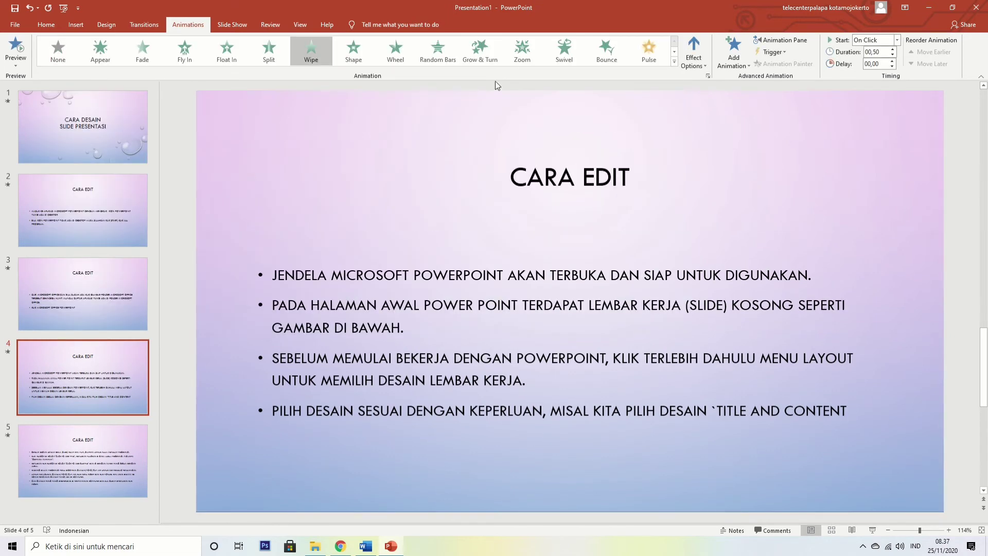
pyautogui.click(438, 52)
pyautogui.click(539, 279)
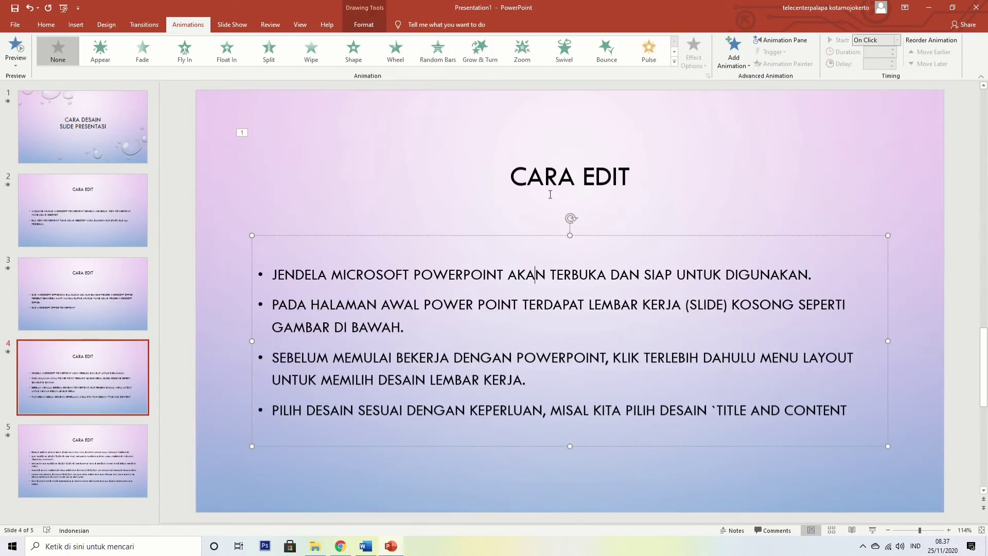
pyautogui.click(564, 52)
# Step: Give slide 5's title a Bounce entrance and its bullets Zoom, then return to the title slide
pyautogui.click(82, 461)
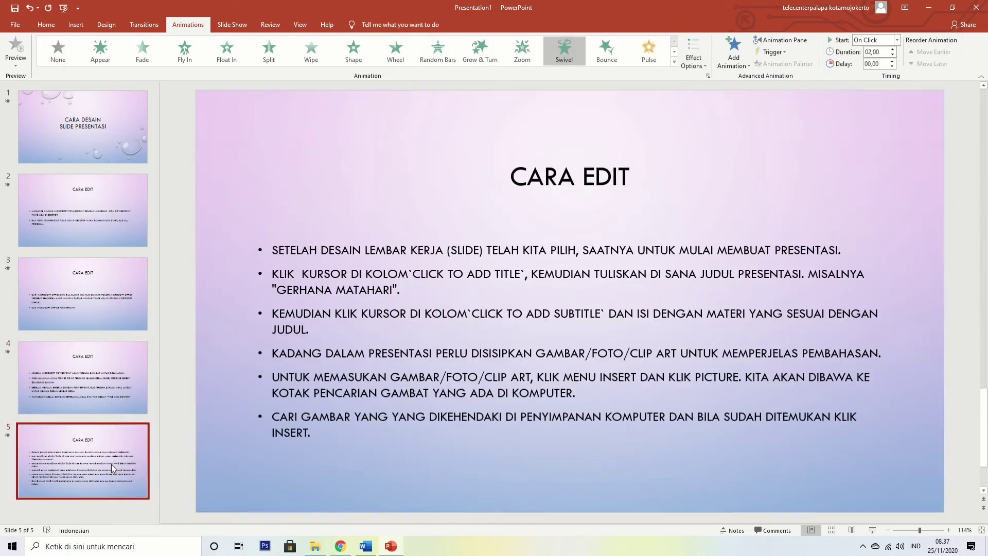
pyautogui.click(567, 176)
pyautogui.click(607, 51)
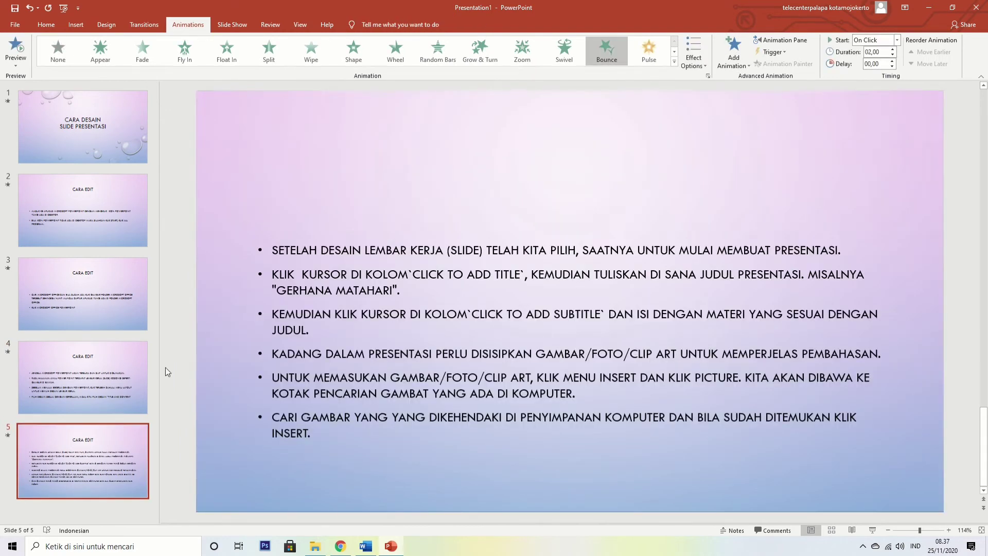
pyautogui.click(514, 257)
pyautogui.click(522, 52)
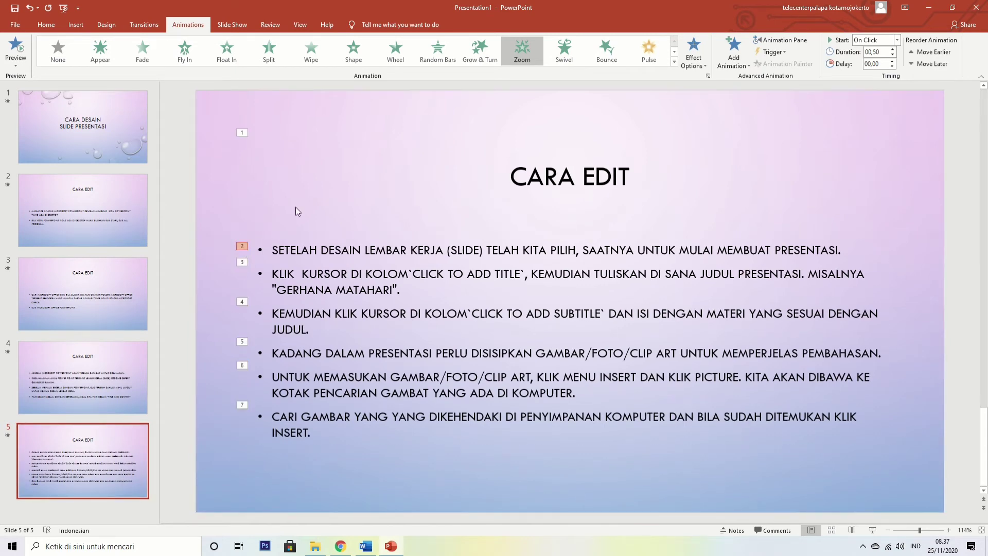
pyautogui.click(129, 135)
pyautogui.press('Down')
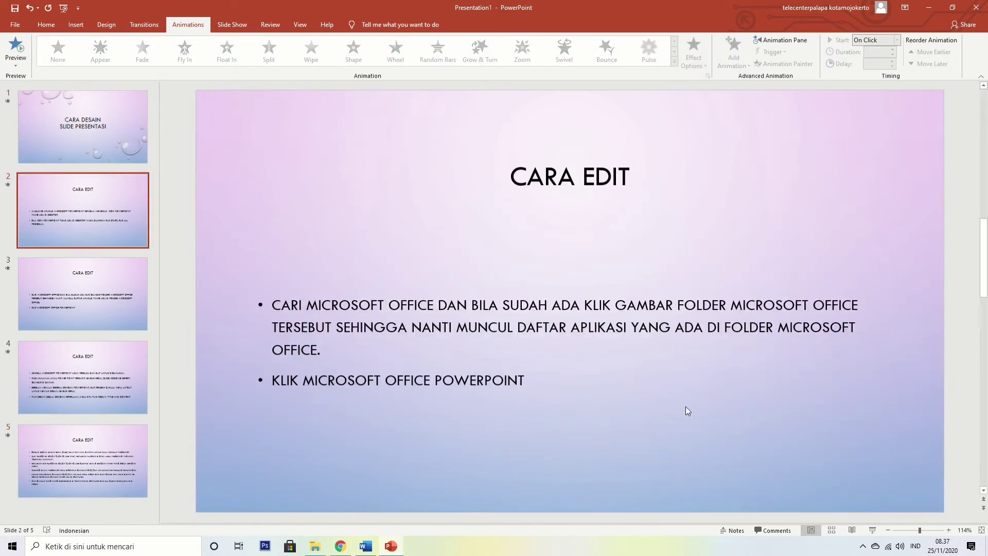
pyautogui.scroll(1, 686, 406)
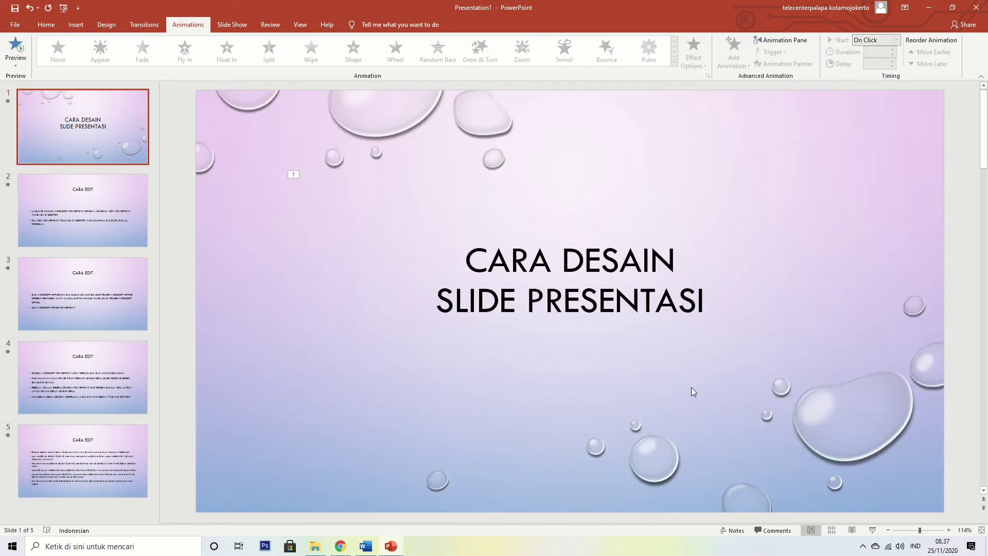
# Step: Play the animated deck full-screen, revealing each title and bullet through to the last slide
pyautogui.click(872, 530)
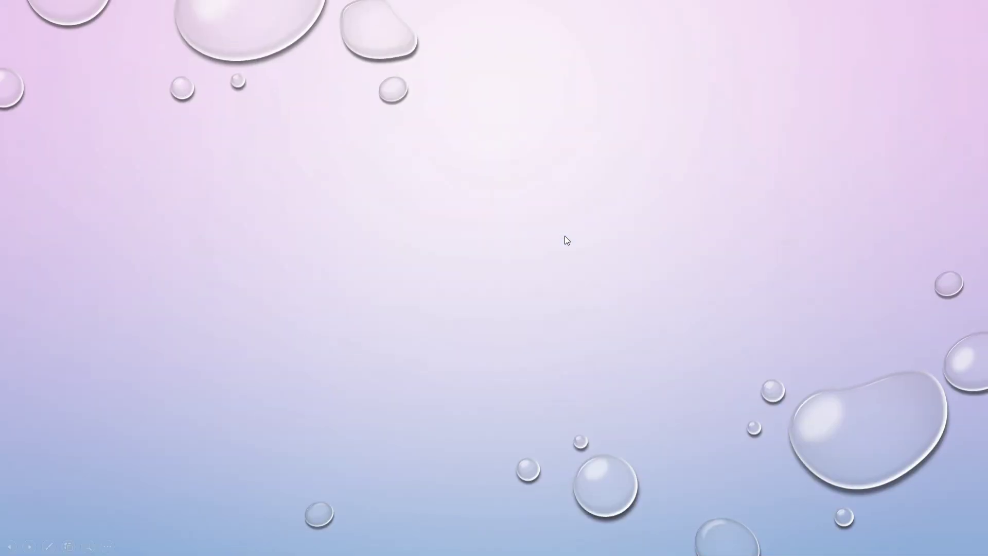
pyautogui.click(564, 236)
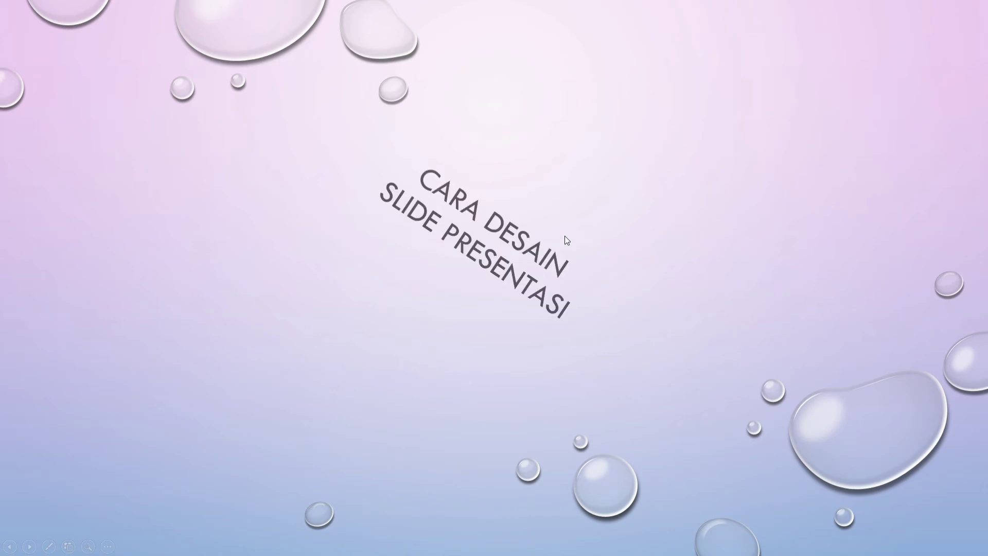
pyautogui.click(750, 273)
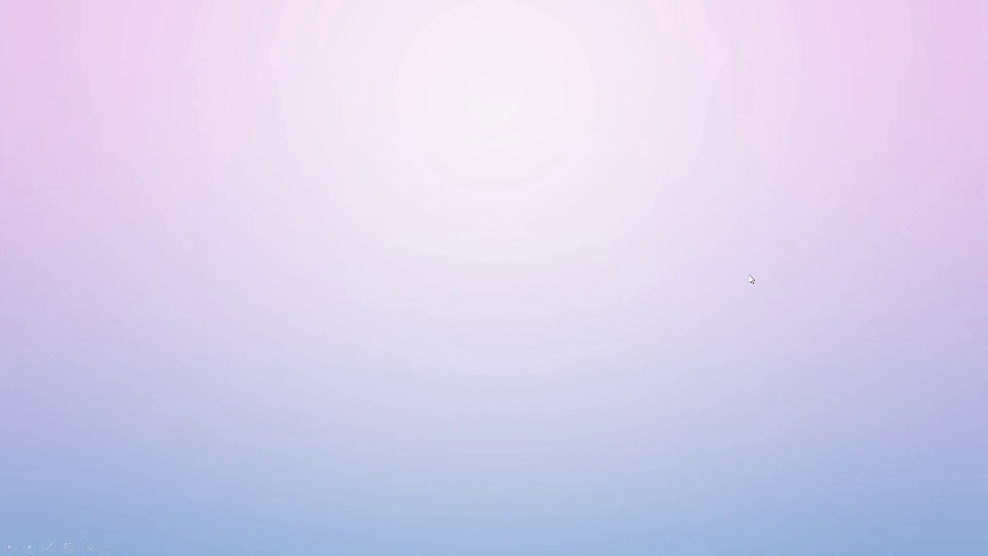
pyautogui.click(749, 274)
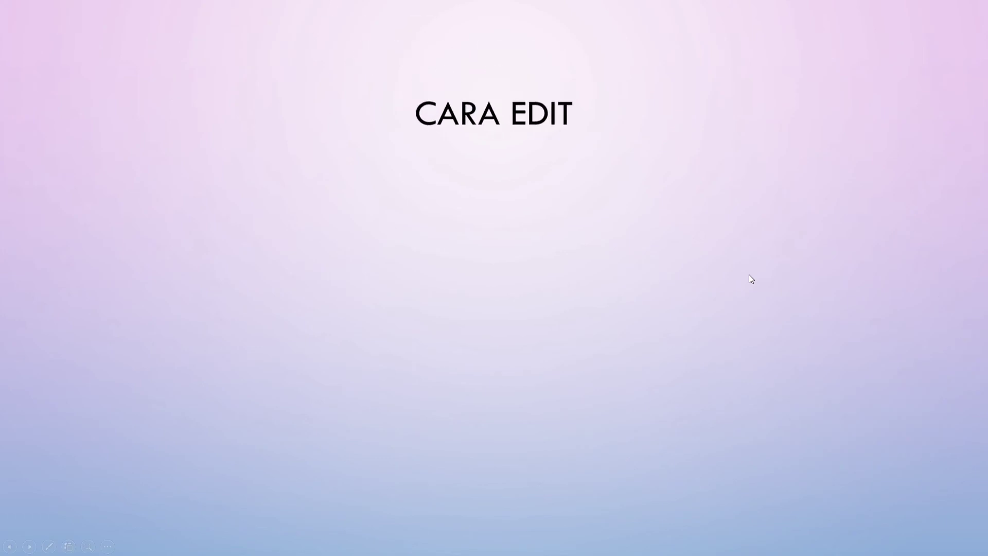
pyautogui.click(749, 275)
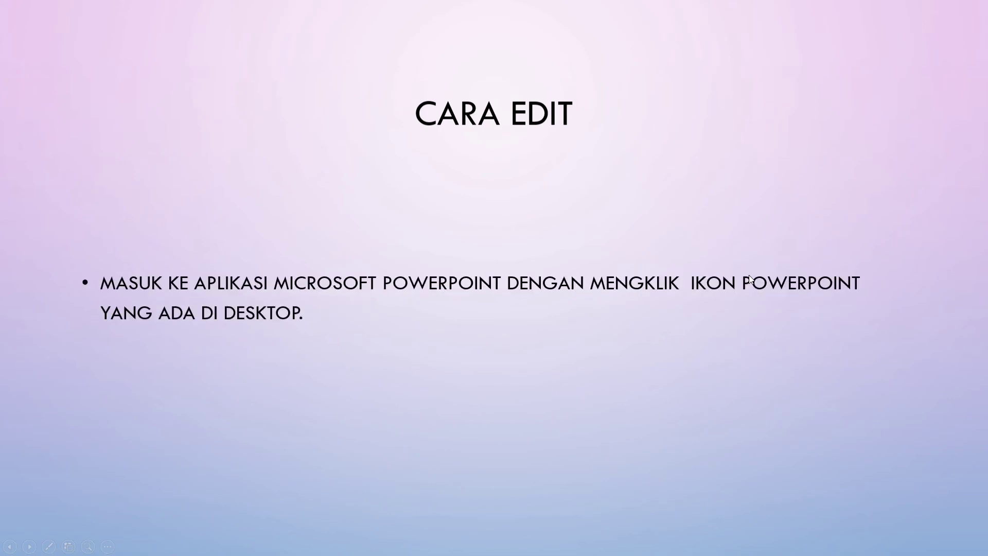
pyautogui.click(749, 278)
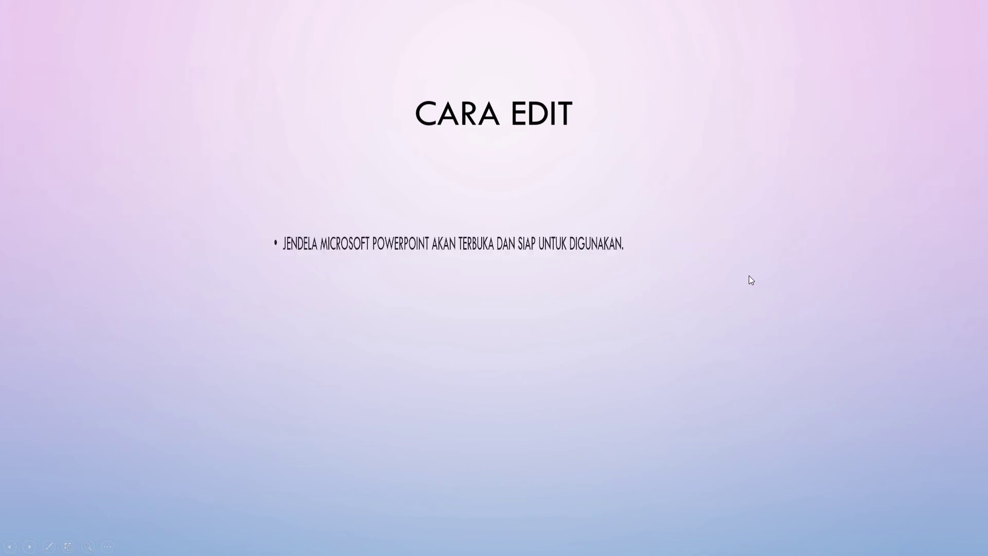
pyautogui.press('Right')
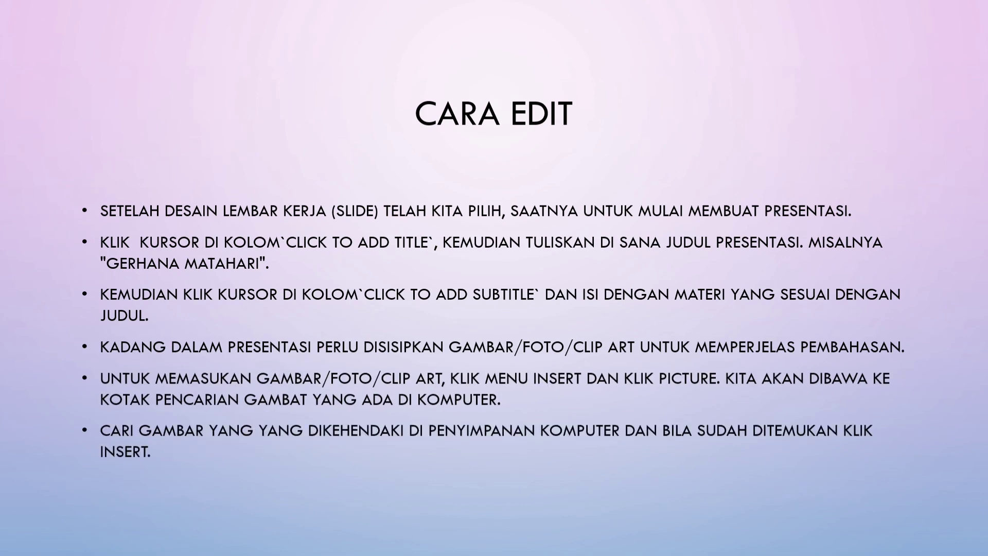
pyautogui.press('Right')
pyautogui.click(597, 265)
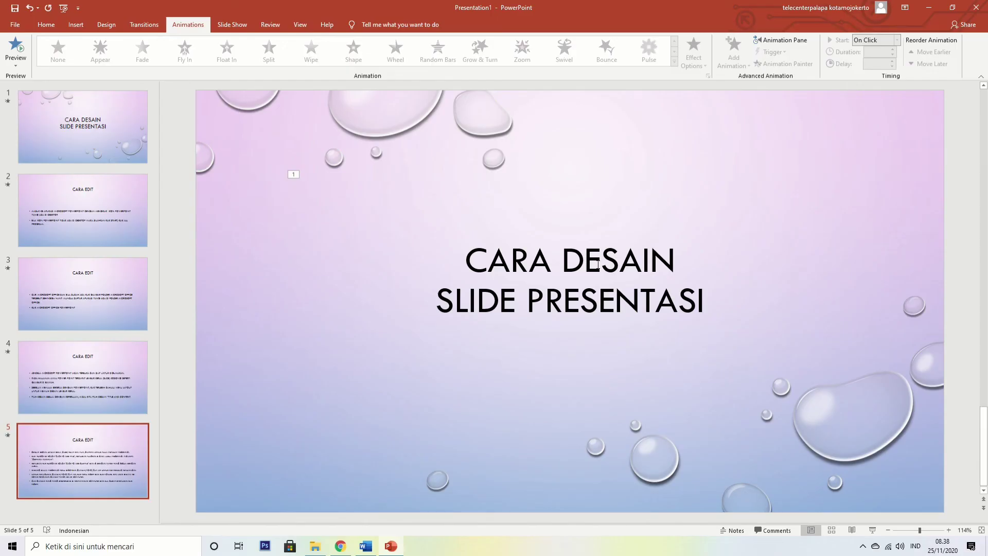
pyautogui.scroll(1, 376, 236)
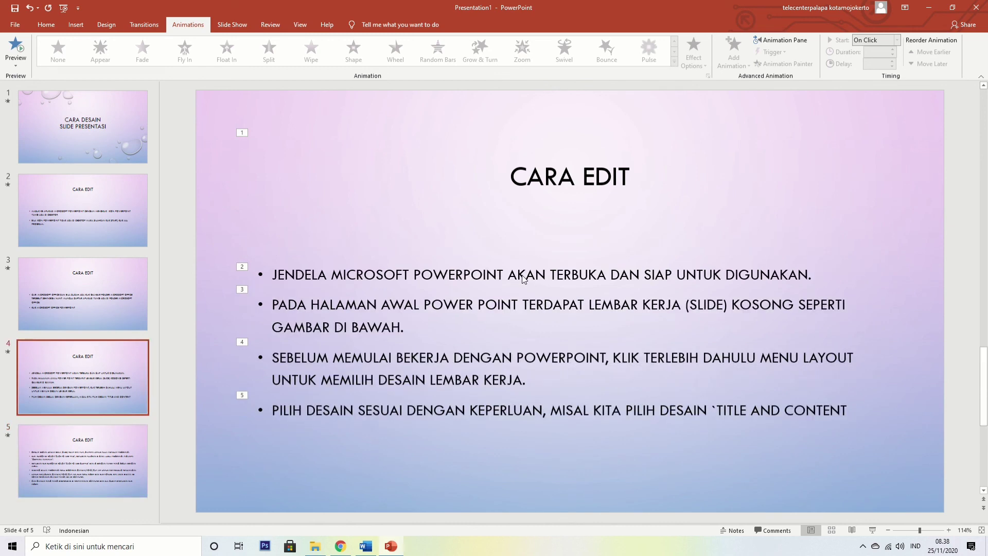
pyautogui.scroll(2, 314, 218)
pyautogui.scroll(1, 313, 217)
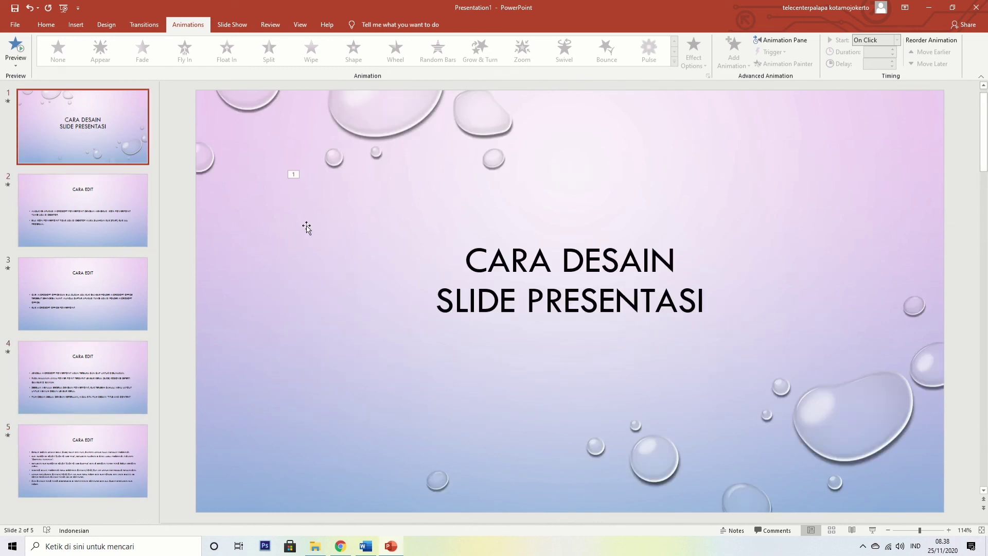
pyautogui.click(92, 131)
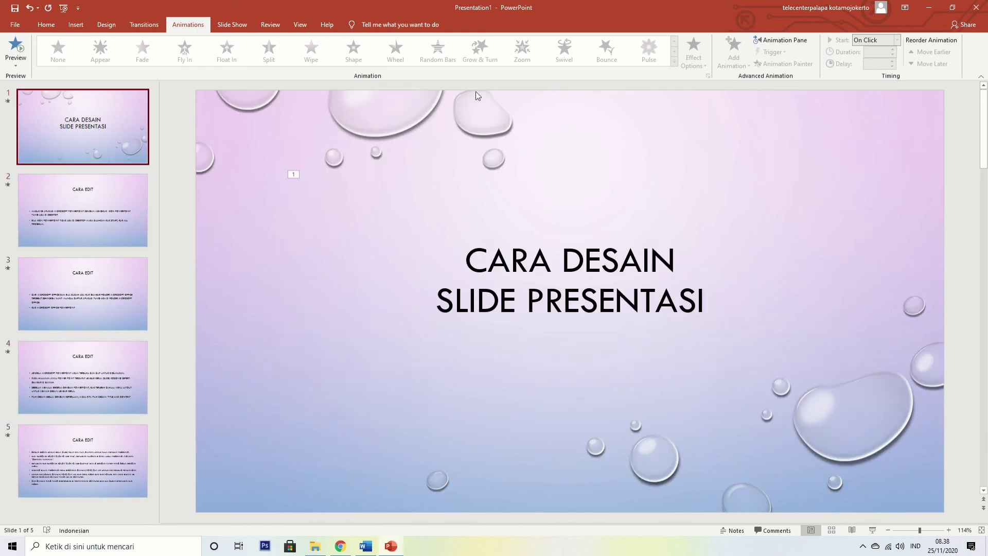
pyautogui.click(135, 206)
pyautogui.click(137, 169)
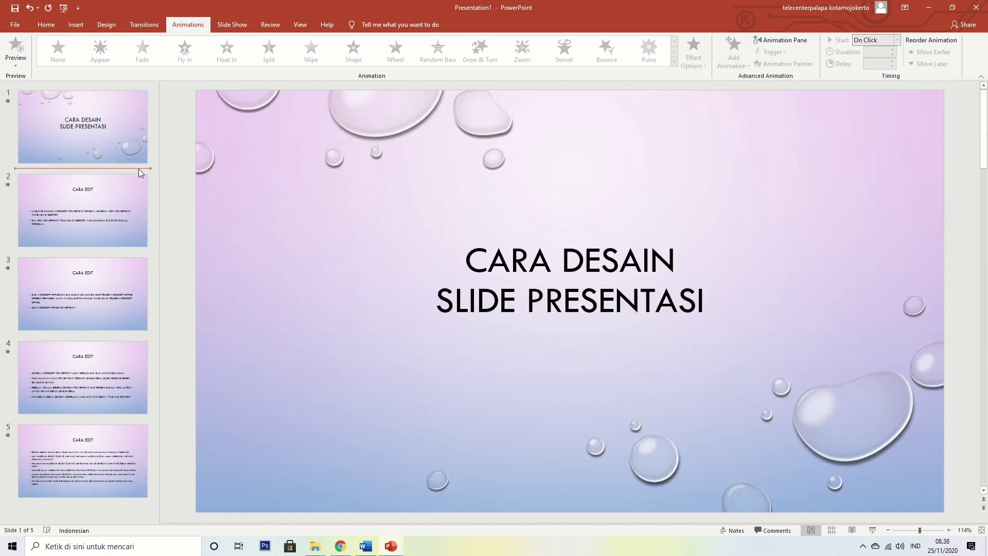